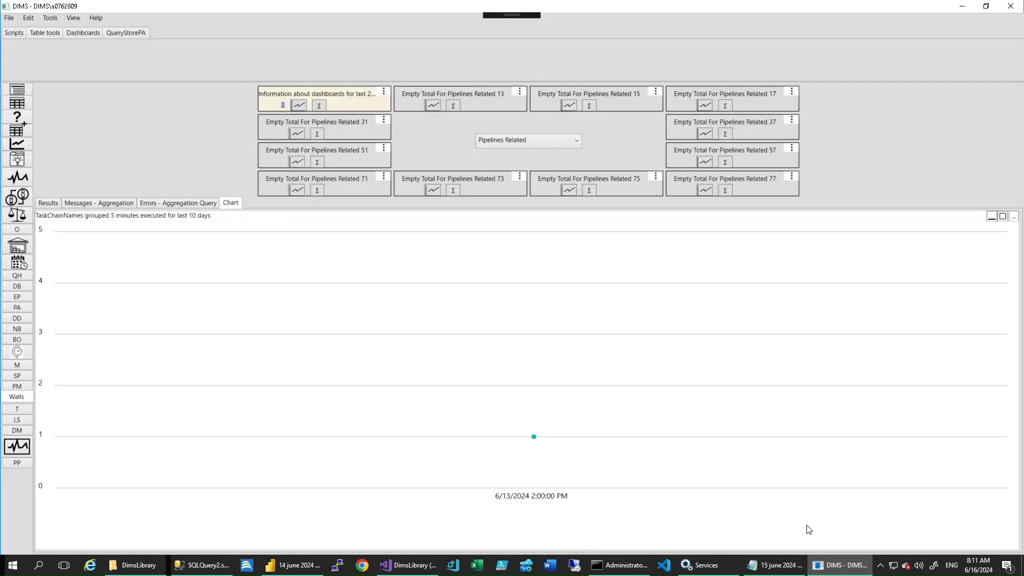
# - Preview the TaskChainNames chart in the available chart types, from pie and doughnut through the bar and column variants to treemap
pyautogui.click(1014, 216)
pyautogui.click(761, 51)
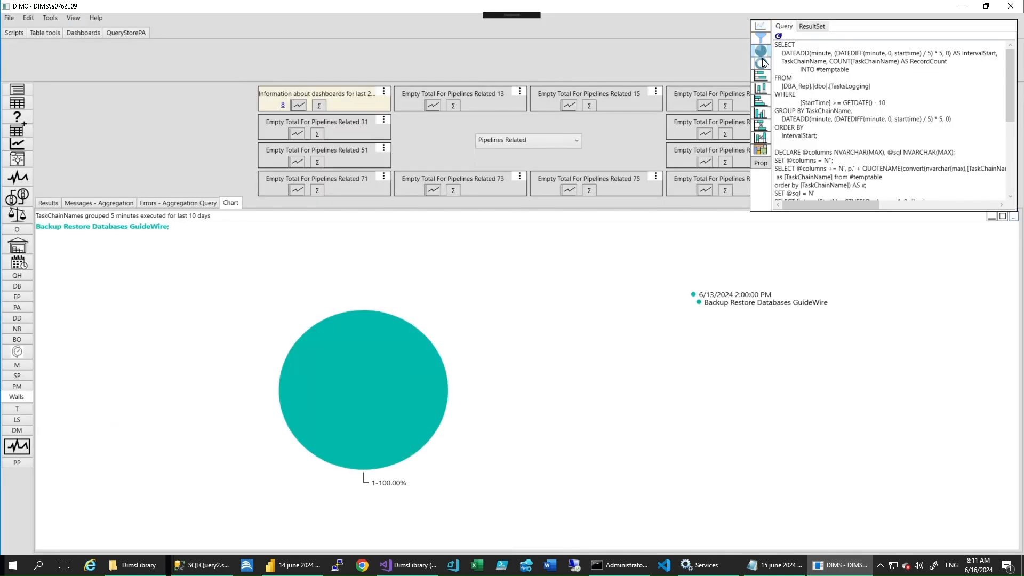
pyautogui.click(762, 64)
pyautogui.click(761, 76)
pyautogui.click(761, 88)
pyautogui.click(760, 101)
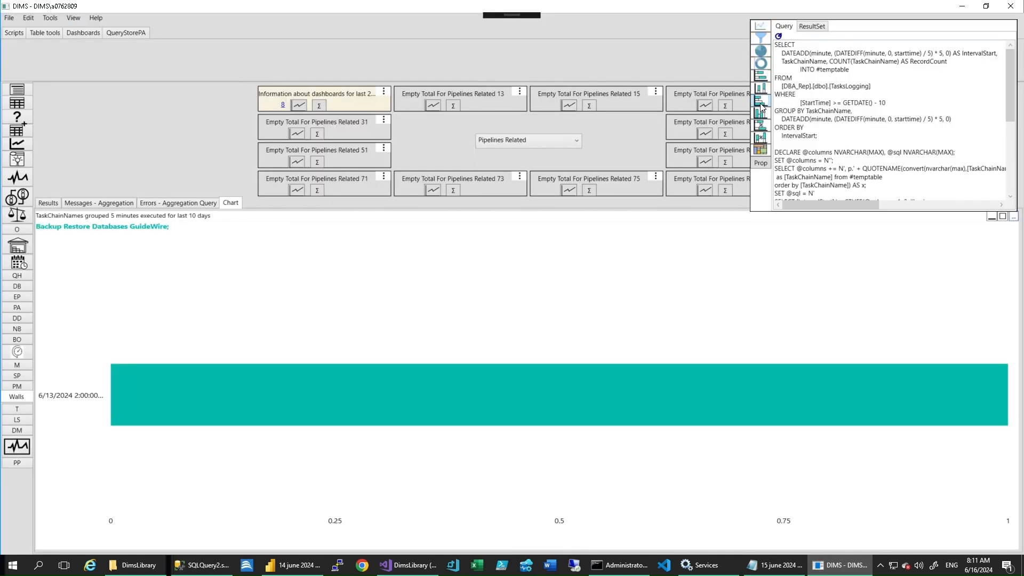
pyautogui.click(761, 114)
pyautogui.click(760, 126)
pyautogui.click(761, 138)
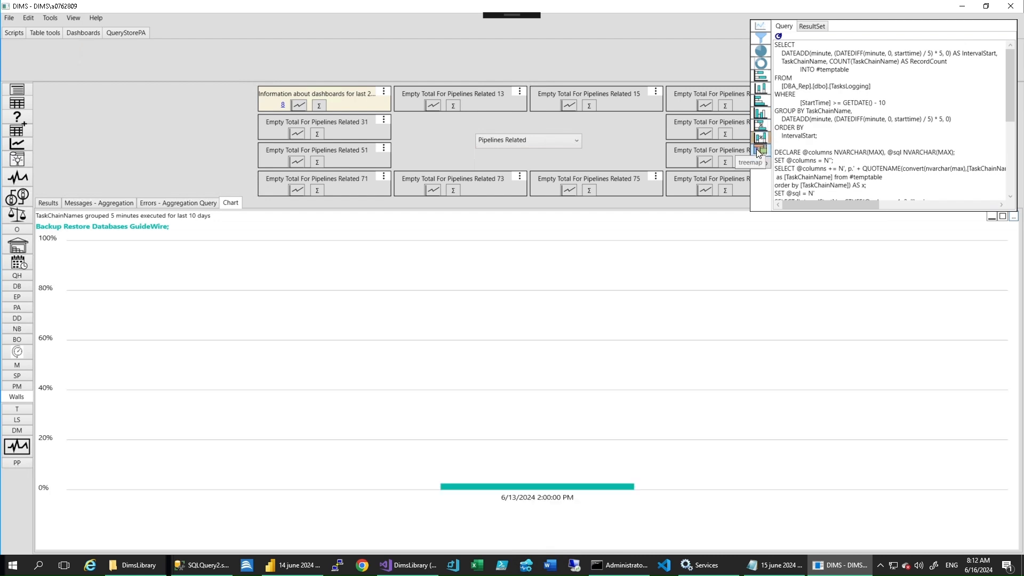
pyautogui.click(757, 148)
# - Display the charts of the Pipelines Related 13 and 15 tiles
pyautogui.click(433, 105)
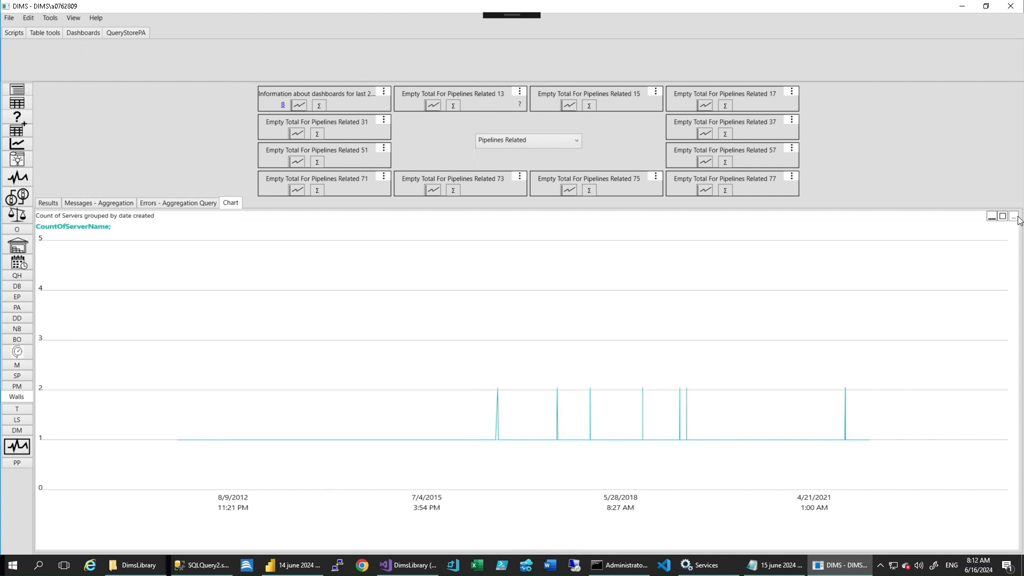
pyautogui.click(569, 105)
pyautogui.click(619, 105)
pyautogui.click(545, 313)
# - Copy the chart script of the Pipelines Related 15 tile into a query in SQL Server Management Studio and execute it
pyautogui.moveTo(657, 92)
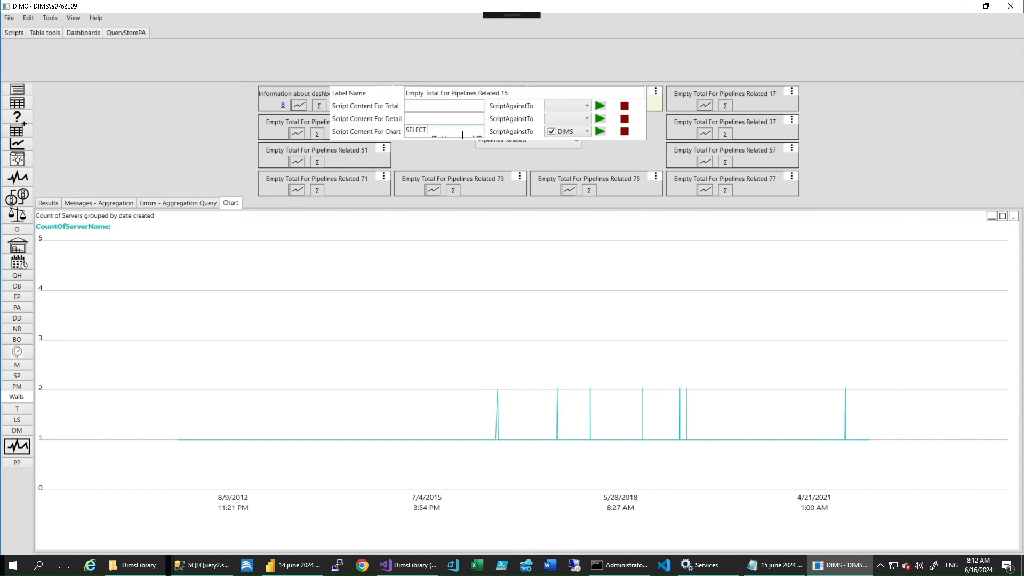
pyautogui.doubleClick(462, 134)
pyautogui.hotkey('ctrl', 'a')
pyautogui.hotkey('ctrl', 'c')
pyautogui.hotkey('alt', 'Tab')
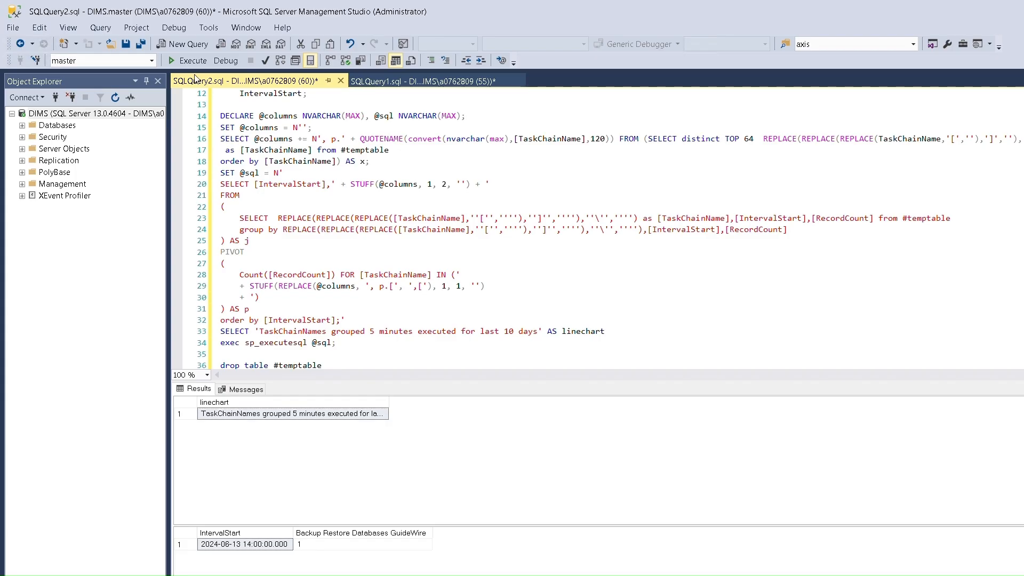
pyautogui.hotkey('ctrl', 'a')
pyautogui.hotkey('ctrl', 'v')
pyautogui.click(181, 62)
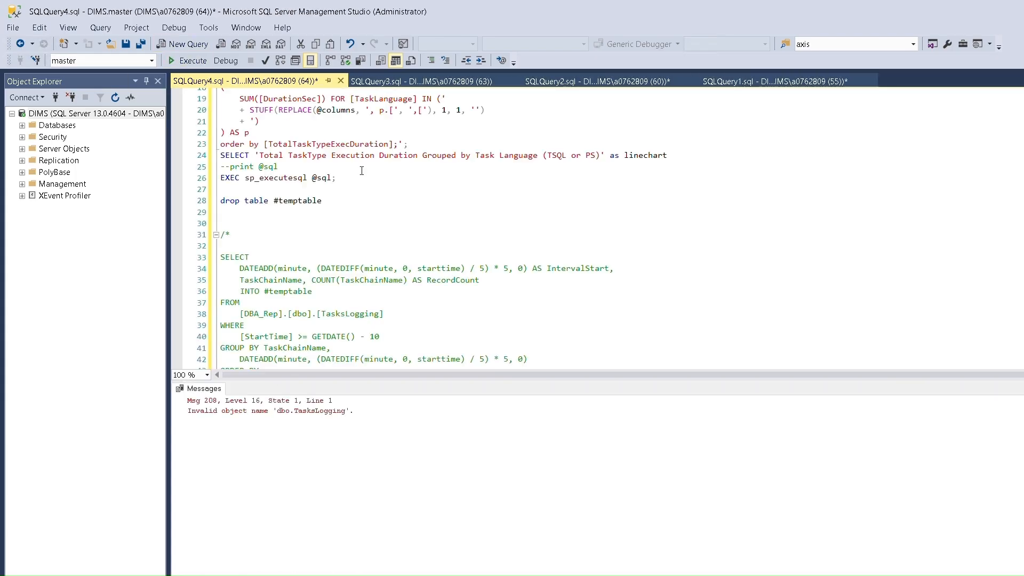
# - Qualify the TasksLogging table in the FROM clause with the DBA_Rep database and rerun the query
pyautogui.scroll(6, 424, 226)
pyautogui.click(249, 131)
pyautogui.write('DBA_Rep].[dbo].[TasksLogging]')
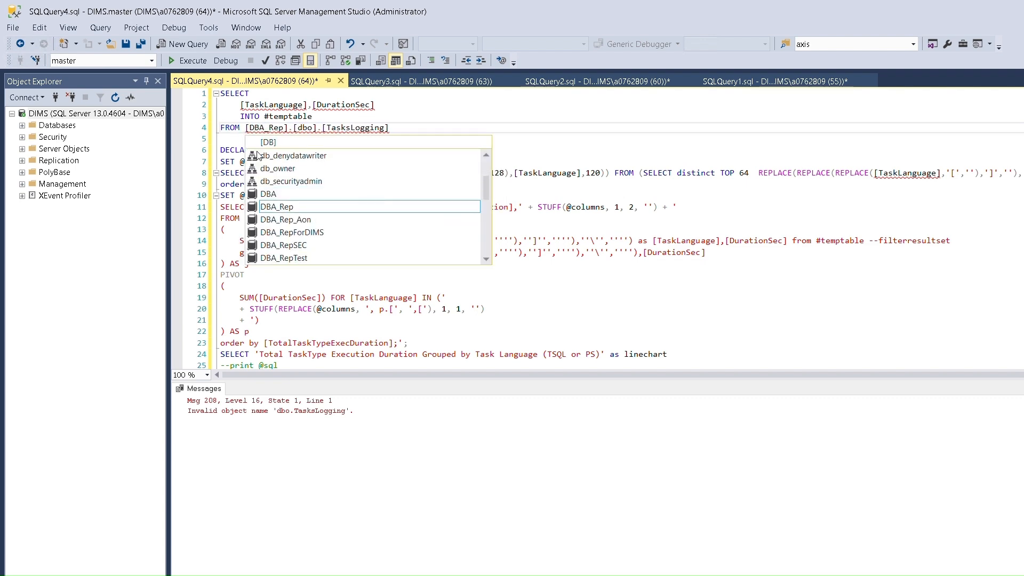
pyautogui.press('F5')
# - Carry the [DBA_Rep]. database prefix from the query over to the Pipelines Related 15 tile's chart script in DIMS
pyautogui.moveTo(293, 128); pyautogui.dragTo(246, 128)
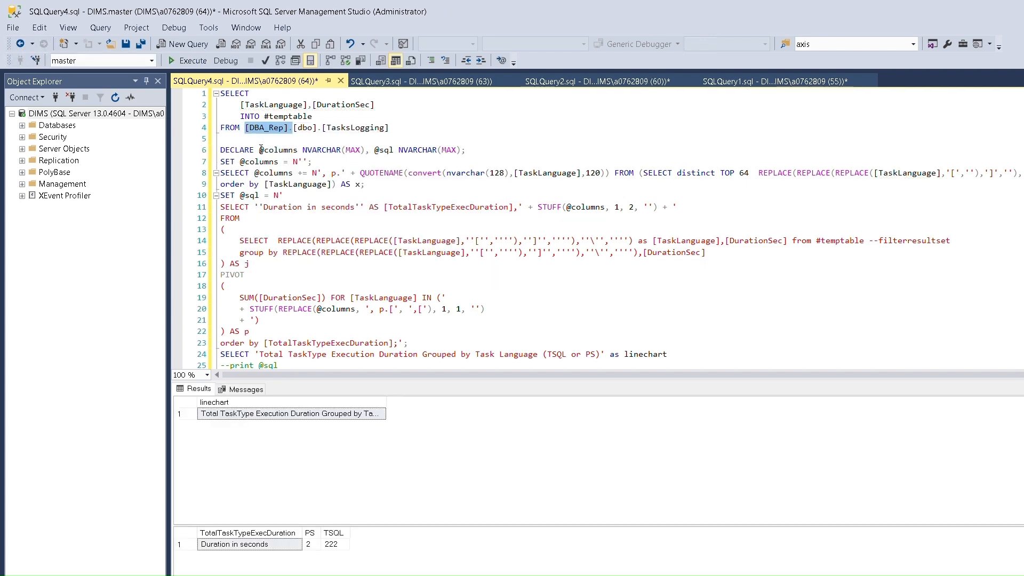
pyautogui.doubleClick(669, 8)
pyautogui.click(834, 566)
pyautogui.click(95, 115)
pyautogui.click(602, 79)
# - Display the Pipelines Related 17 chart and inspect its underlying result set
pyautogui.click(705, 106)
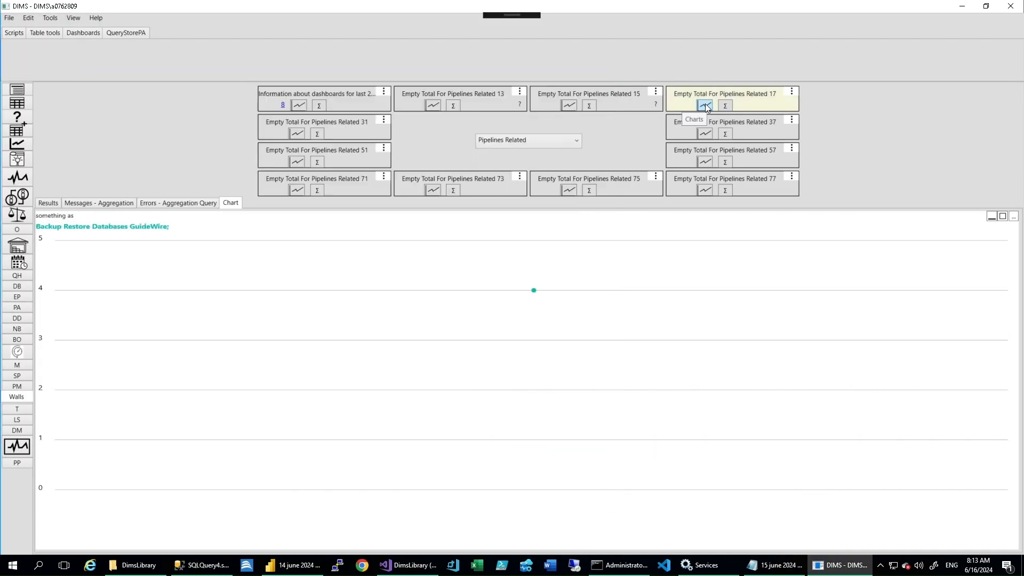
pyautogui.click(1014, 218)
pyautogui.click(838, 36)
pyautogui.click(1013, 217)
pyautogui.click(817, 32)
# - Display the Pipelines Related 15 chart and view it as funnel, pie, bar and treemap
pyautogui.click(569, 106)
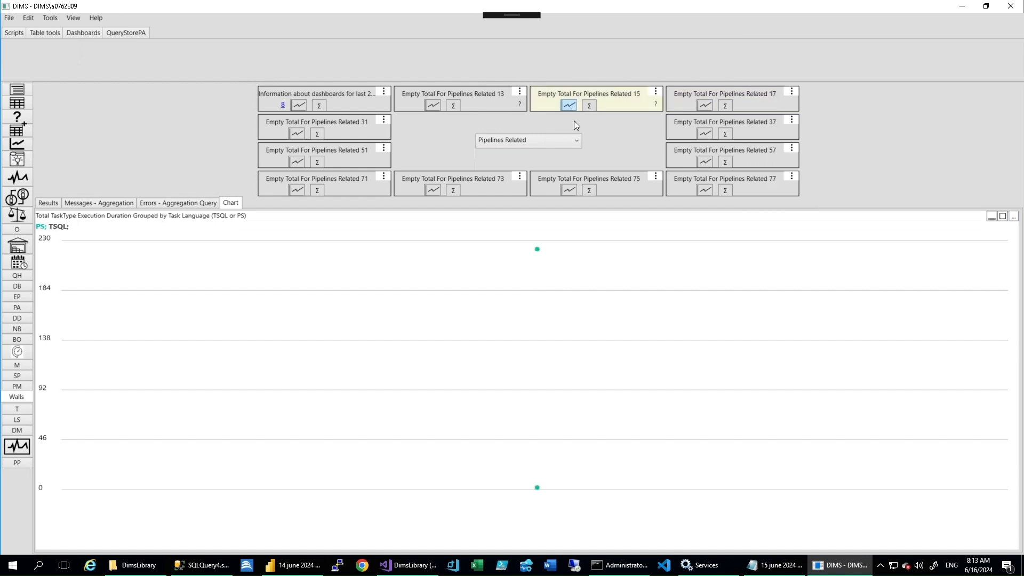
pyautogui.click(1014, 217)
pyautogui.click(761, 55)
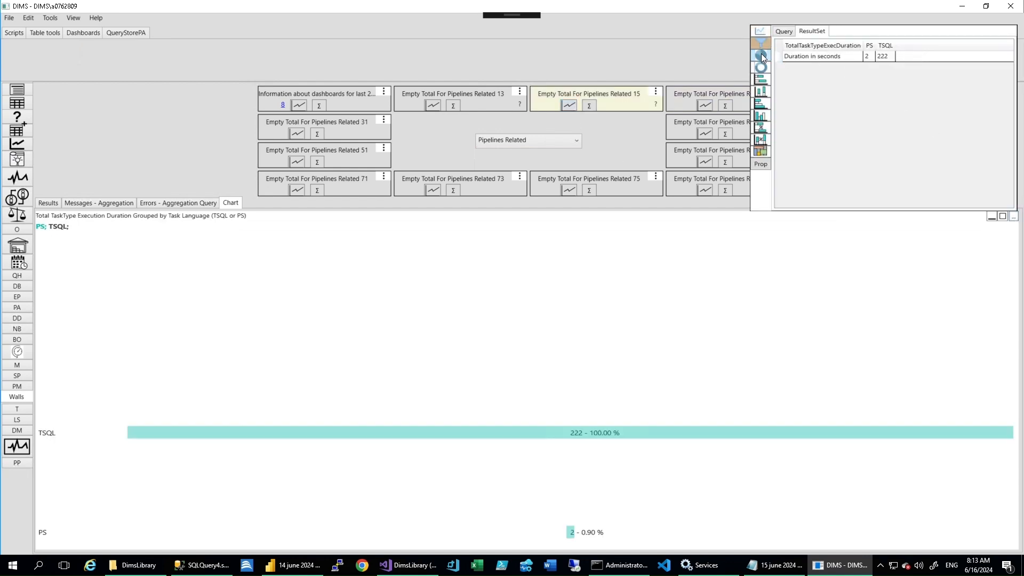
pyautogui.click(760, 55)
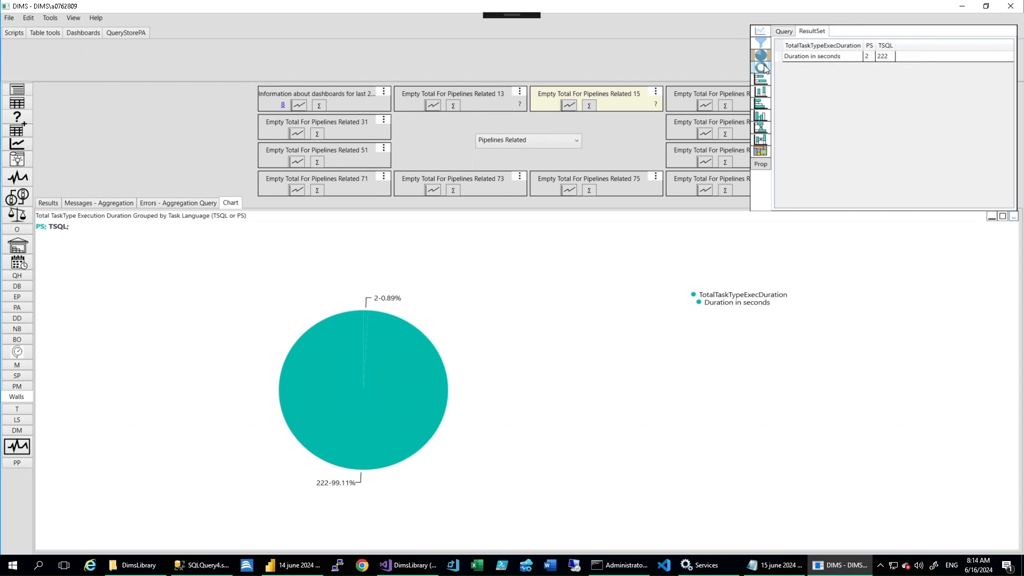
pyautogui.click(762, 79)
pyautogui.click(761, 152)
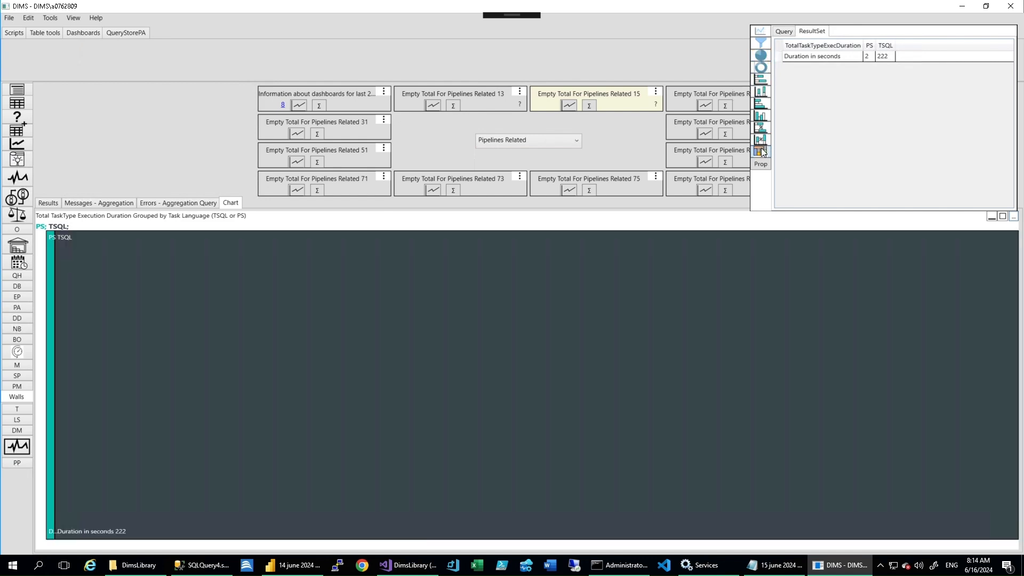
# - Display the charts of the Pipelines Related 31 and 51 tiles
pyautogui.click(296, 133)
pyautogui.click(571, 318)
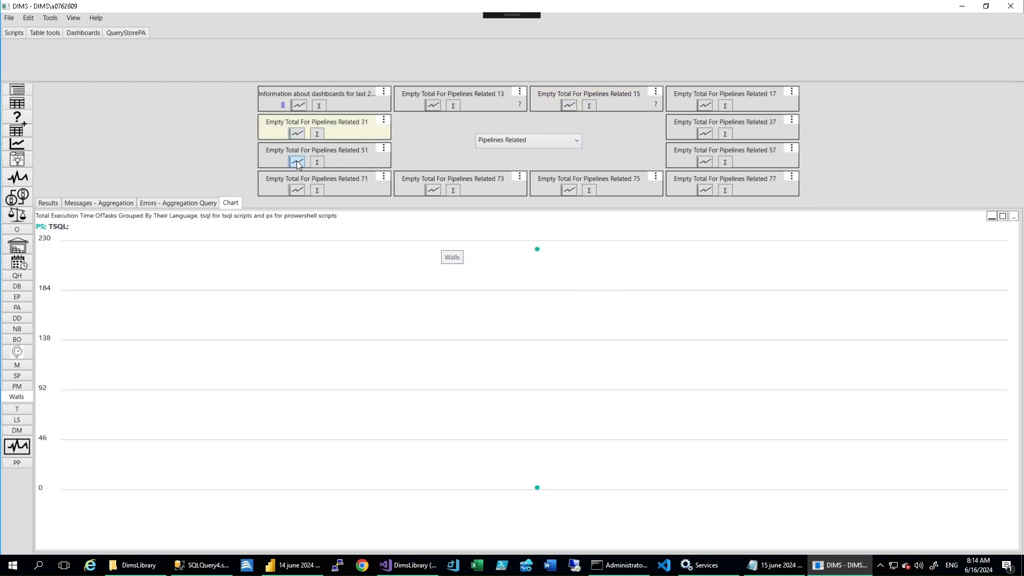
pyautogui.click(297, 161)
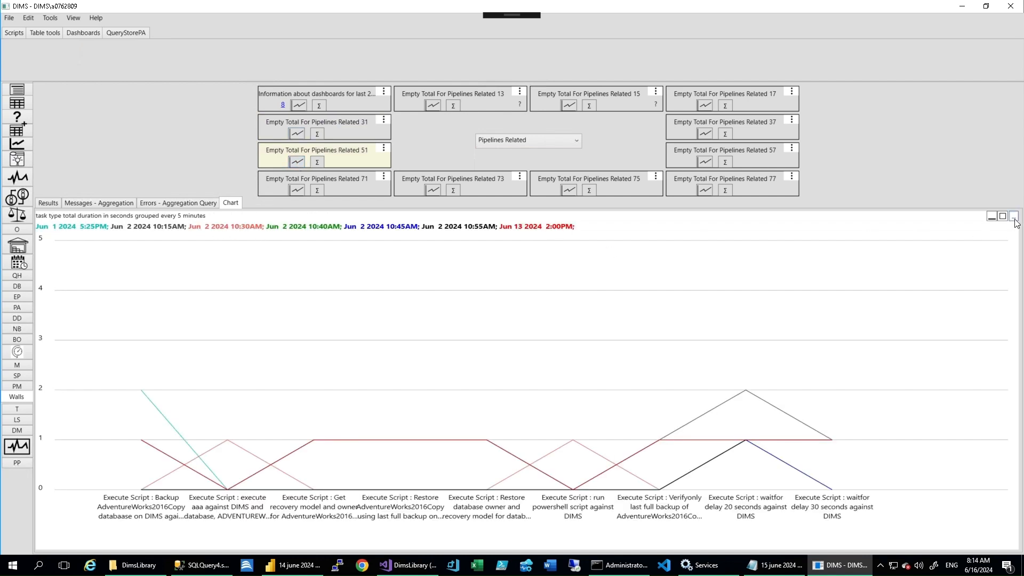
# - Copy the Pipelines Related 51 chart's query into a new SQL Server Management Studio query and execute it
pyautogui.click(1014, 217)
pyautogui.click(783, 31)
pyautogui.hotkey('ctrl', 'a')
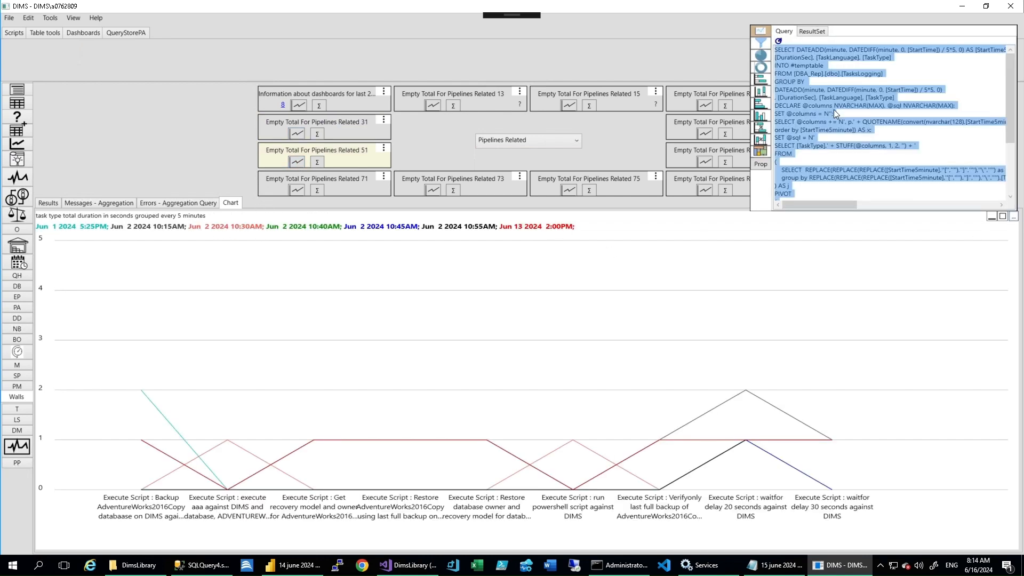
pyautogui.hotkey('ctrl', 'c')
pyautogui.click(203, 565)
pyautogui.click(183, 44)
pyautogui.hotkey('ctrl', 'v')
pyautogui.click(189, 61)
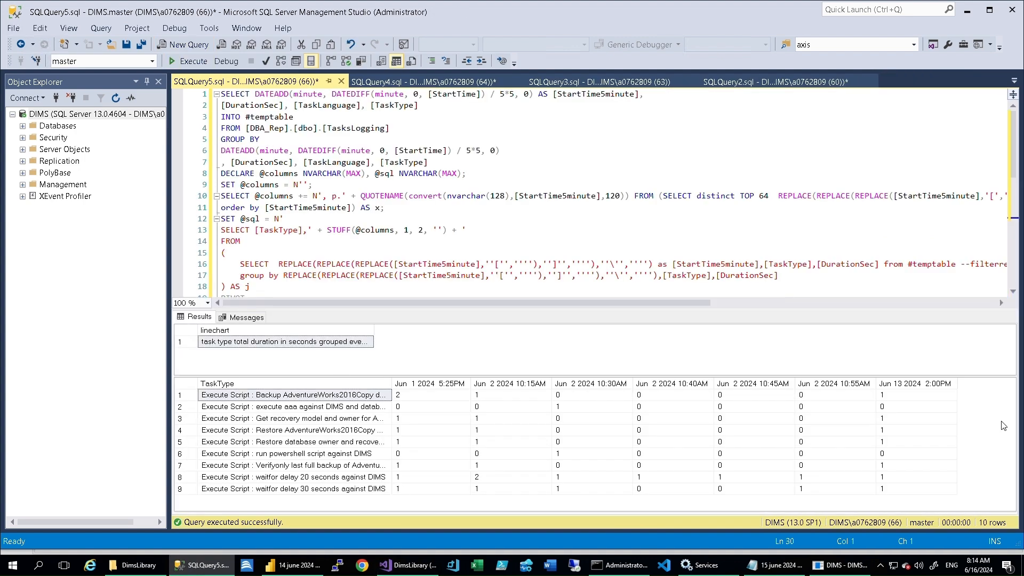
# - Switch to Power BI Desktop and set up a SQL Server import from server DIMS, database DBA_rep
pyautogui.click(839, 565)
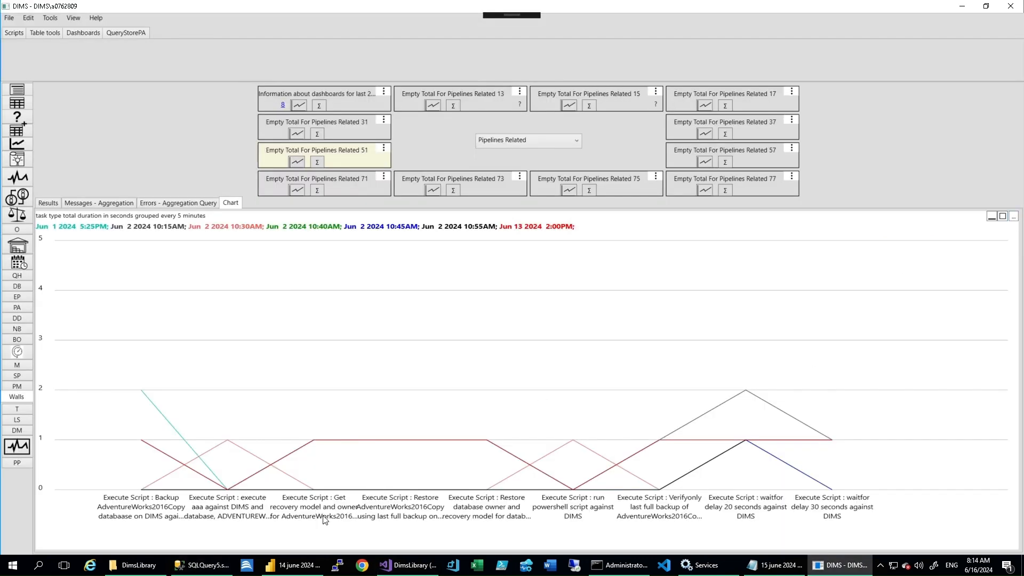
pyautogui.click(290, 565)
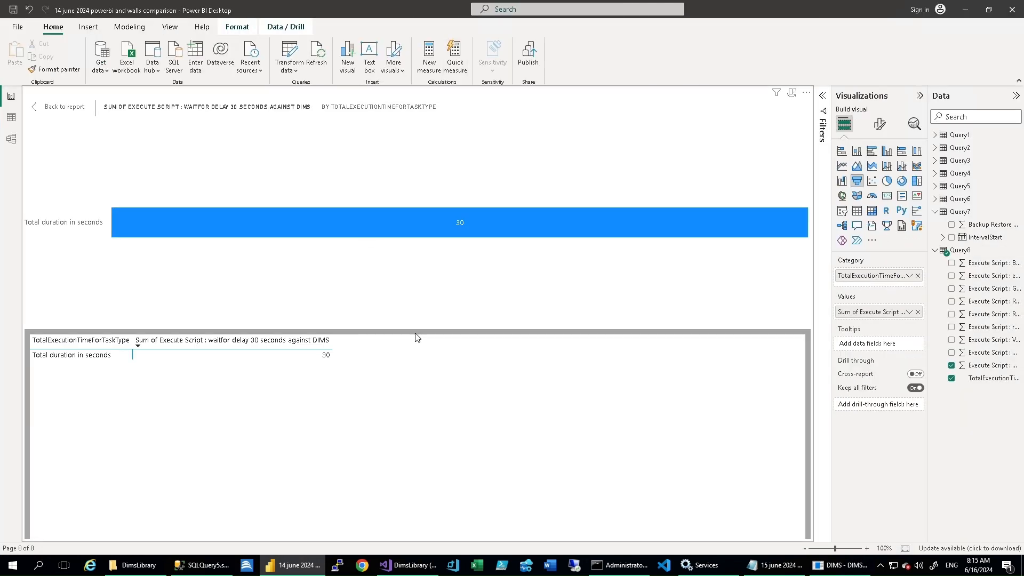
pyautogui.click(100, 64)
pyautogui.click(130, 181)
pyautogui.press('Tab')
pyautogui.write('DBA_')
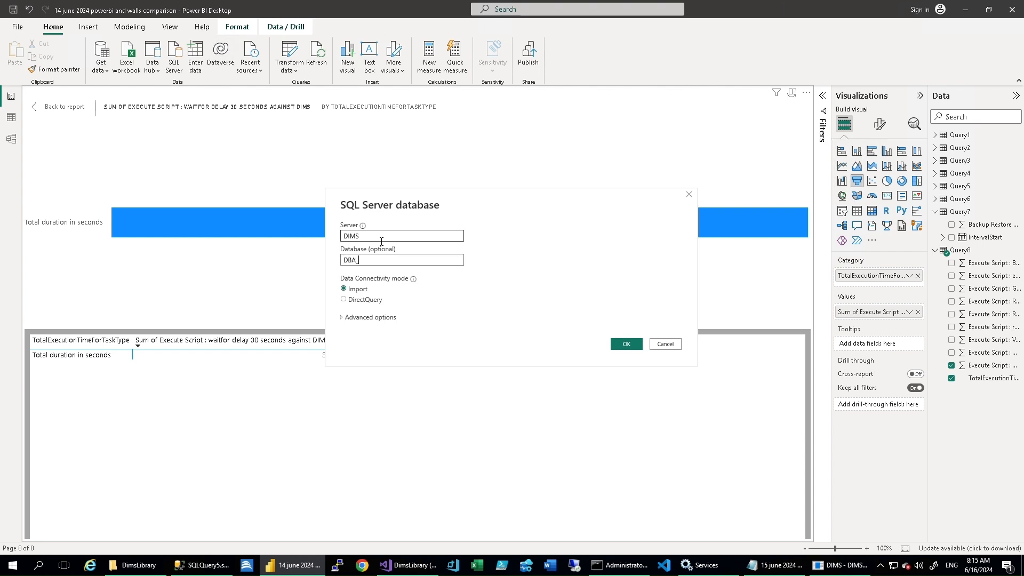
# - Use the copied 5-minute task duration query as the import's SQL statement, load it and apply the pending changes
pyautogui.click(370, 318)
pyautogui.click(377, 377)
pyautogui.hotkey('ctrl', 'v')
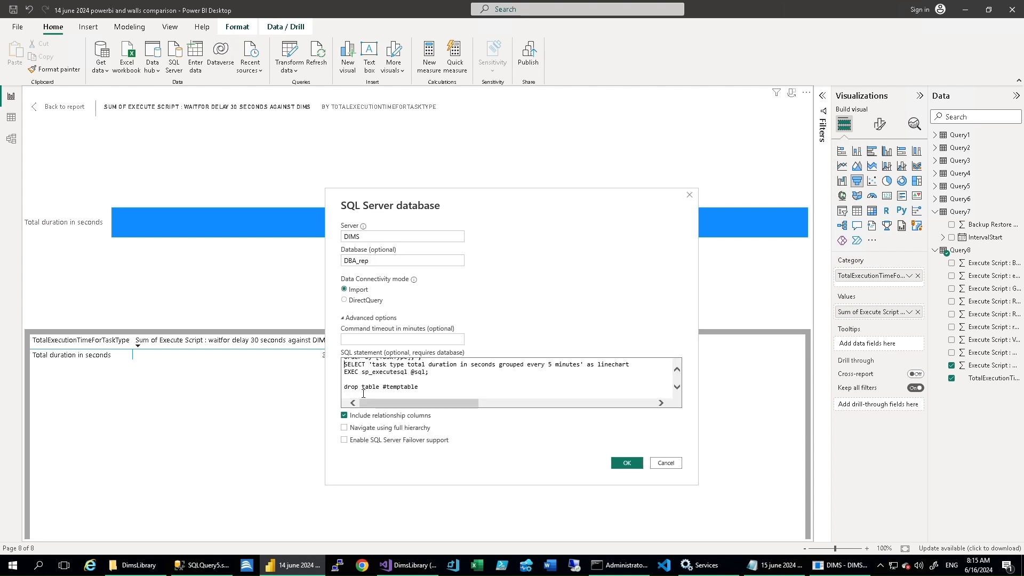
pyautogui.click(620, 462)
pyautogui.click(616, 430)
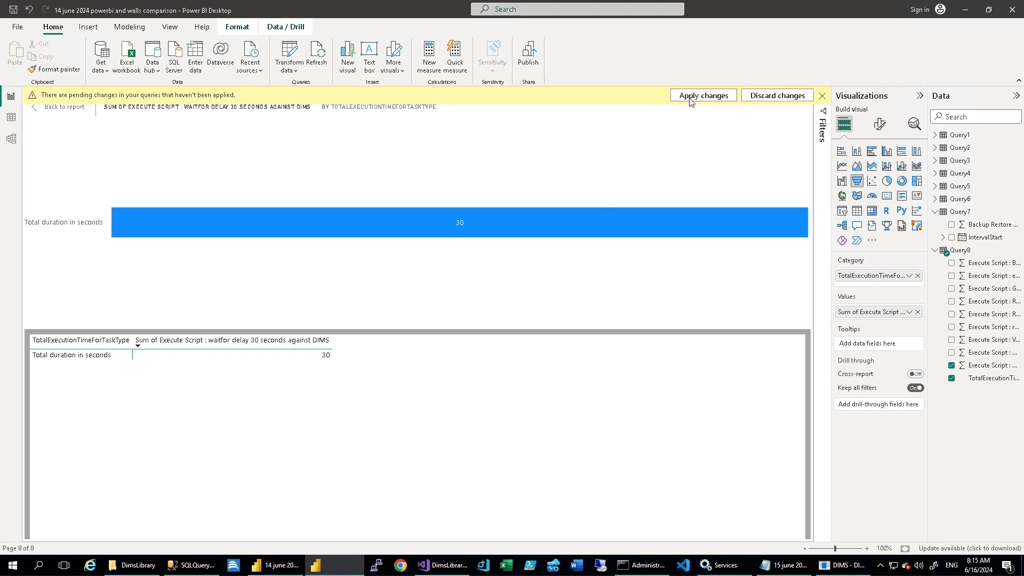
pyautogui.click(692, 101)
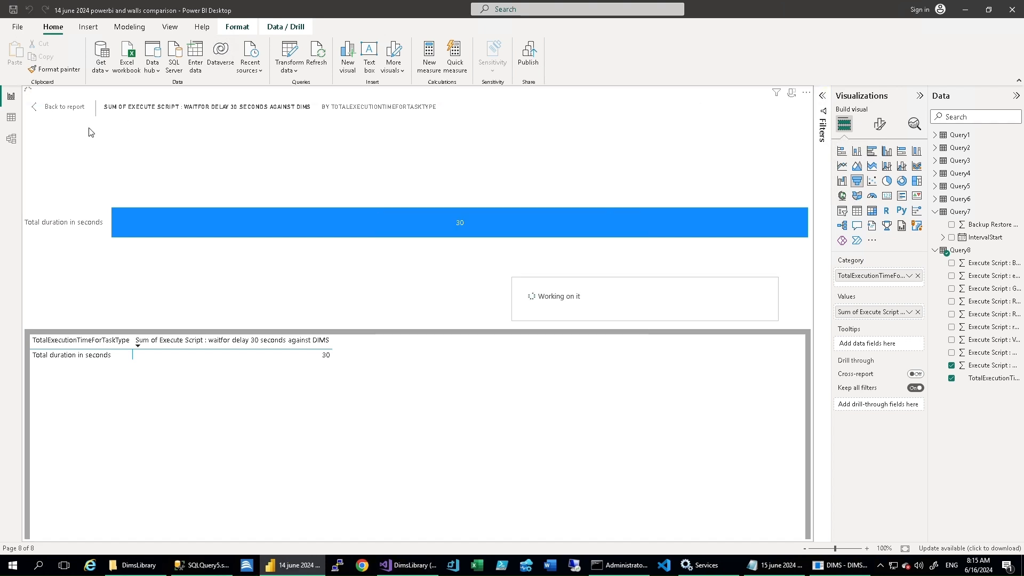
# - Add a new report page with a line chart of Query9's Jun 13 2024 2:00PM values by TaskType
pyautogui.keyDown('ctrl'); pyautogui.click(41, 111); pyautogui.keyUp('ctrl')
pyautogui.click(381, 533)
pyautogui.click(842, 166)
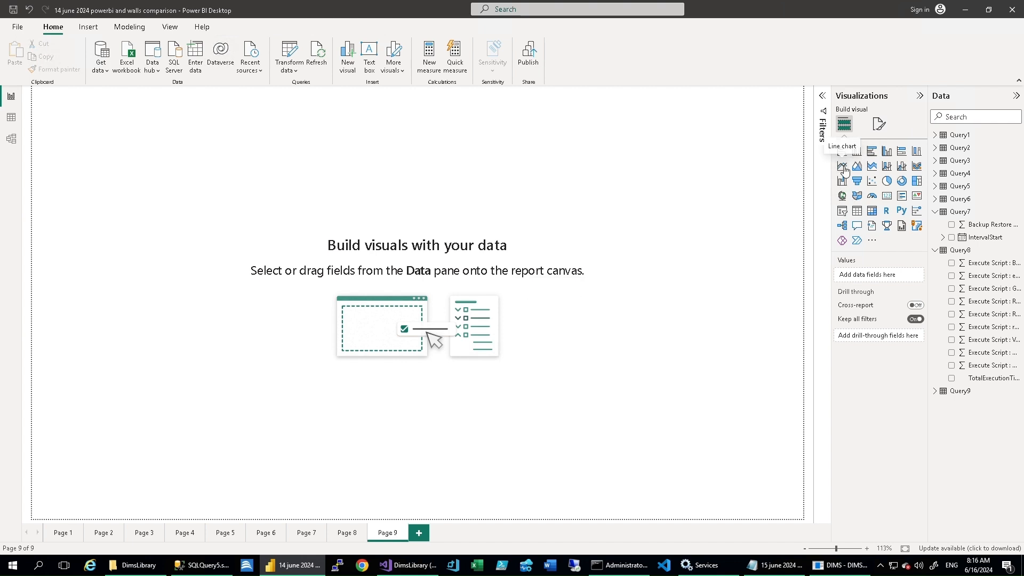
pyautogui.click(935, 250)
pyautogui.click(935, 263)
pyautogui.click(952, 366)
pyautogui.click(952, 353)
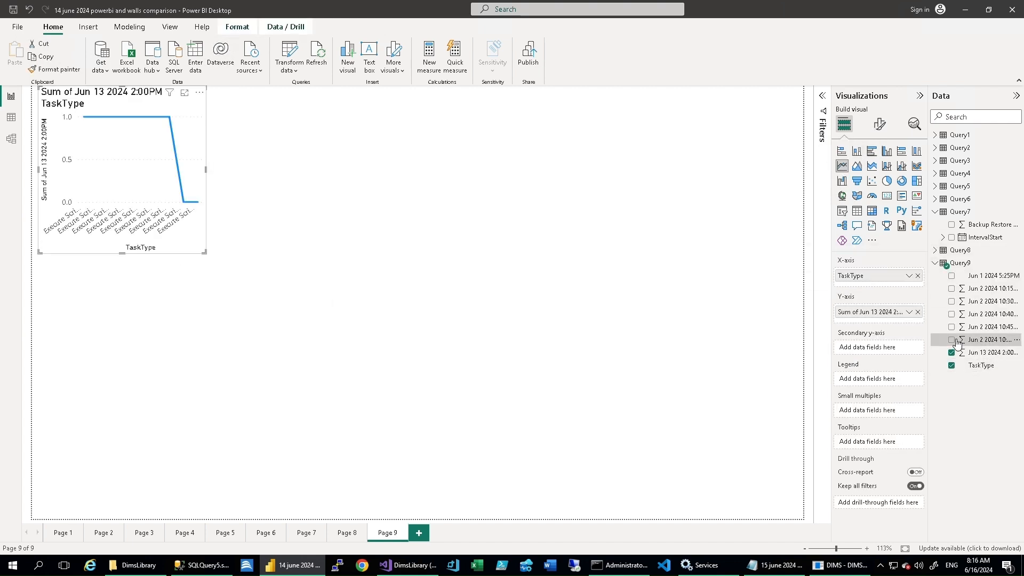
# - Add the five Jun 2 2024 fields, 10:15AM through 10:55AM, to the line chart and enlarge it
pyautogui.click(951, 339)
pyautogui.click(951, 327)
pyautogui.click(951, 314)
pyautogui.click(951, 301)
pyautogui.click(952, 288)
pyautogui.moveTo(208, 256); pyautogui.dragTo(634, 352)
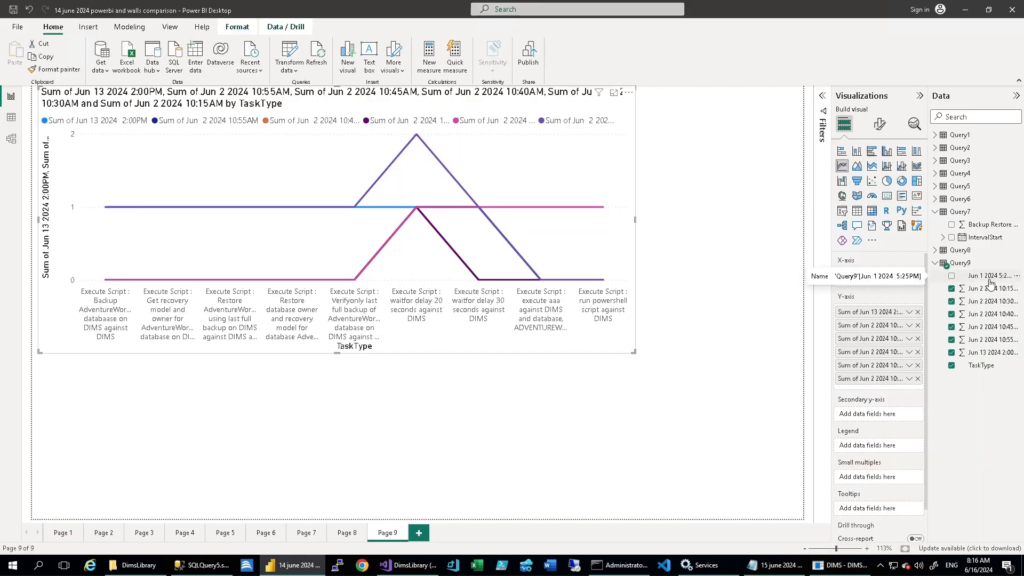
# - Examine the imported data of Query8 and Query9 in table view
pyautogui.click(11, 117)
pyautogui.moveTo(321, 538); pyautogui.dragTo(561, 536)
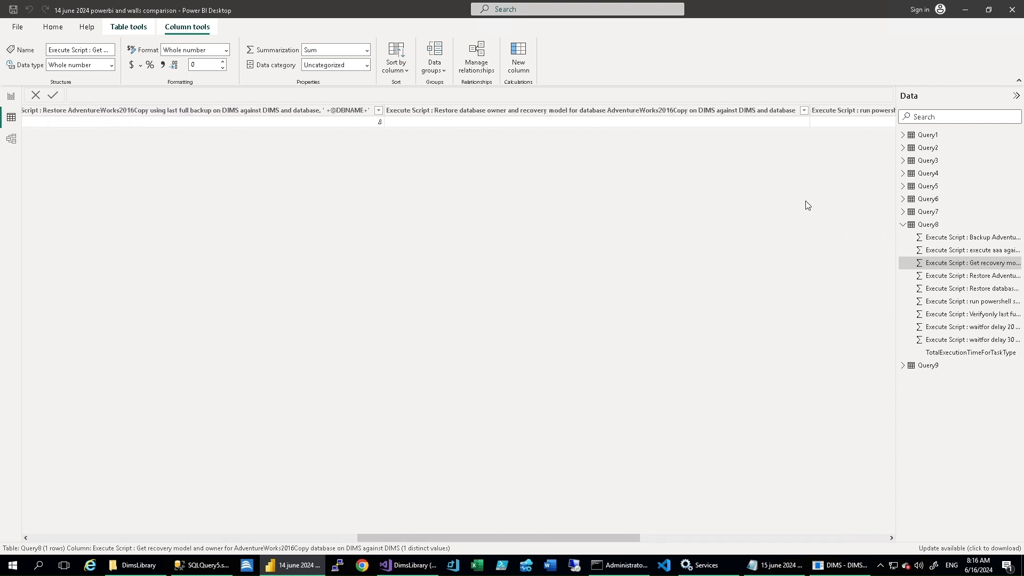
pyautogui.click(784, 124)
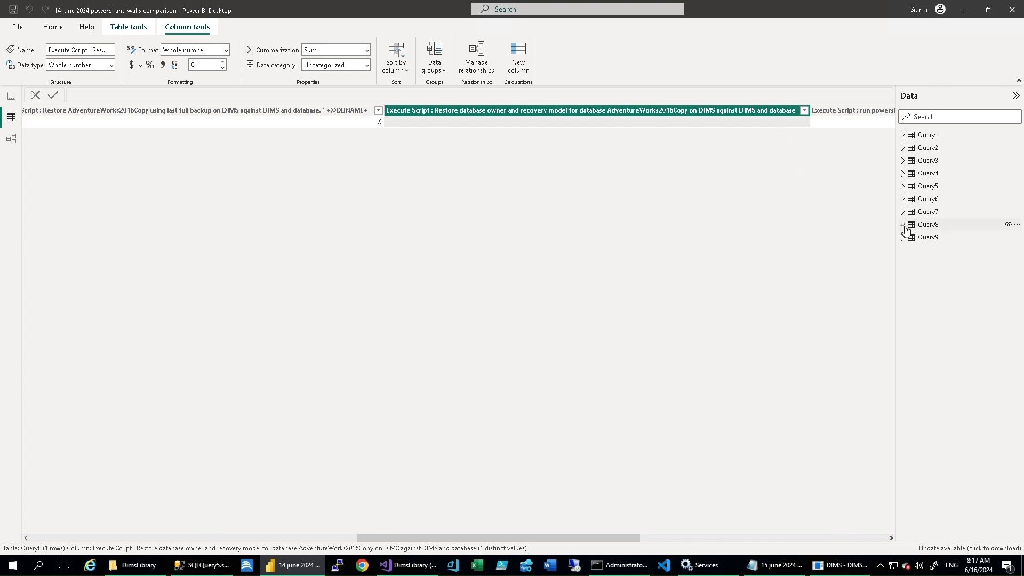
pyautogui.click(904, 225)
pyautogui.click(906, 237)
pyautogui.hscroll(5, 459, 407)
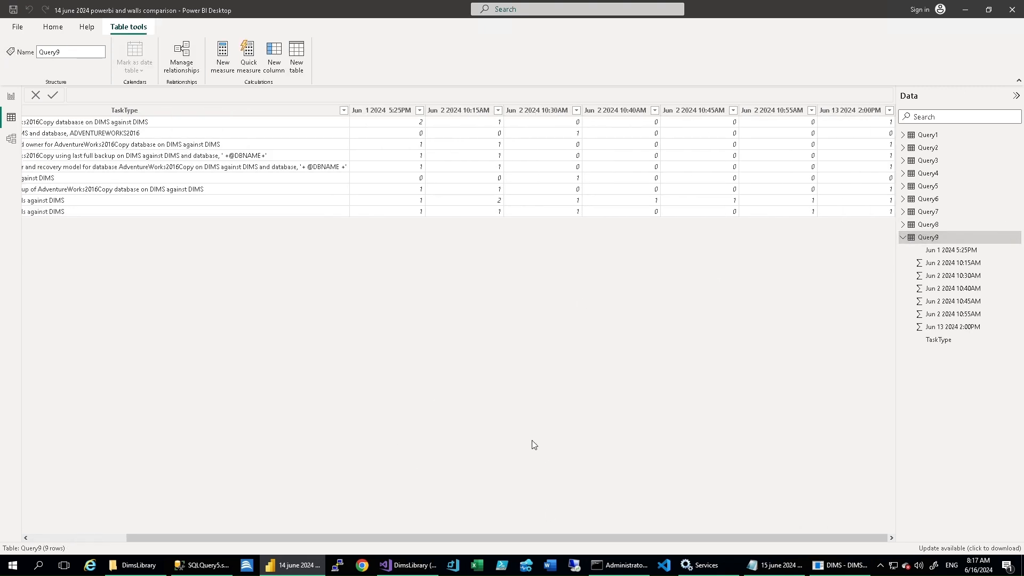
# - Switch to DIMS and show the Pipelines Related 51 chart as a pie
pyautogui.click(294, 568)
pyautogui.click(839, 566)
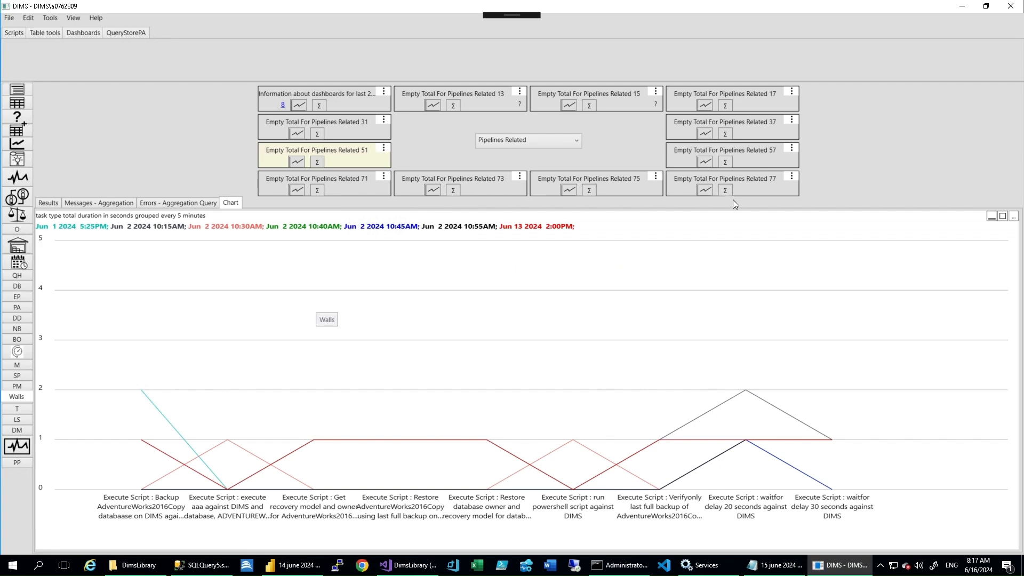
pyautogui.click(1014, 217)
pyautogui.click(762, 56)
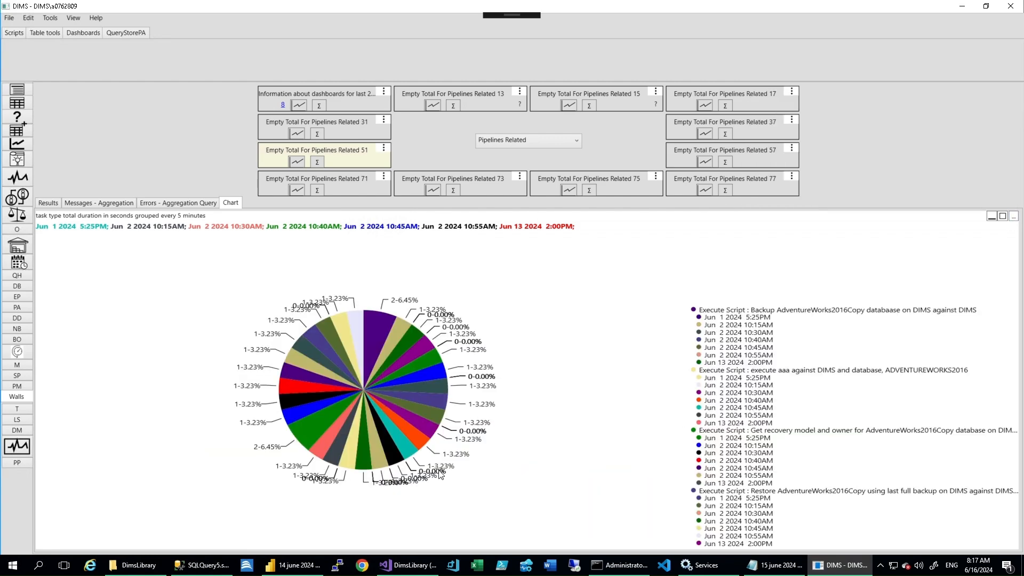
# - Switch to Power BI, change the Page 9 line chart to a pie chart and compare it with the DIMS pie
pyautogui.click(294, 565)
pyautogui.click(13, 96)
pyautogui.click(891, 182)
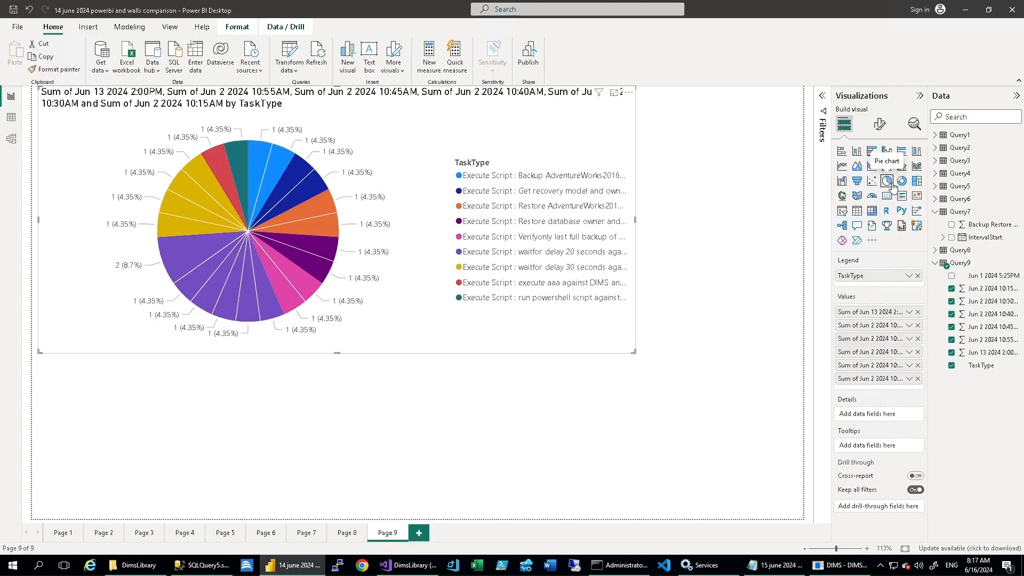
pyautogui.click(838, 566)
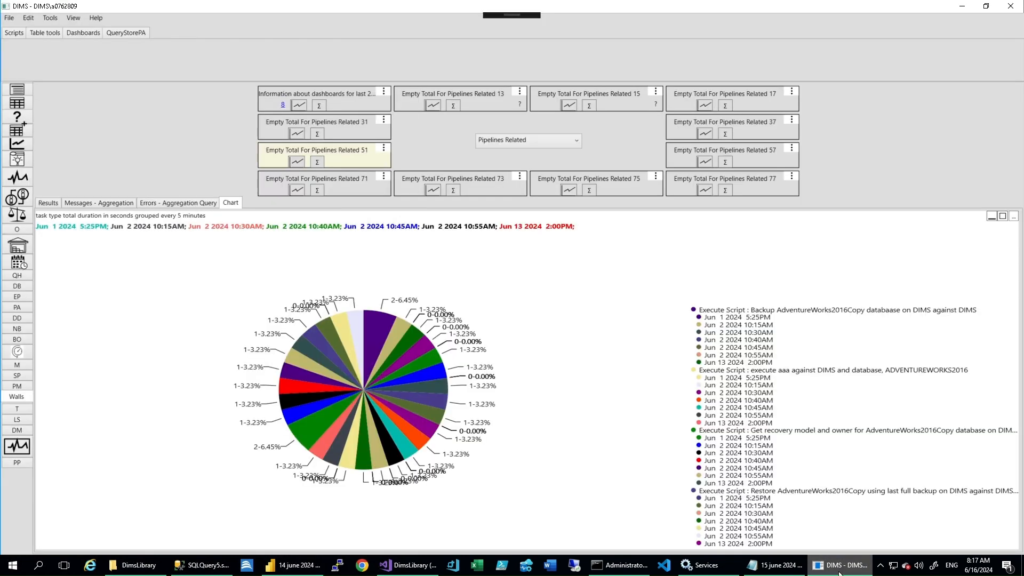
pyautogui.click(839, 573)
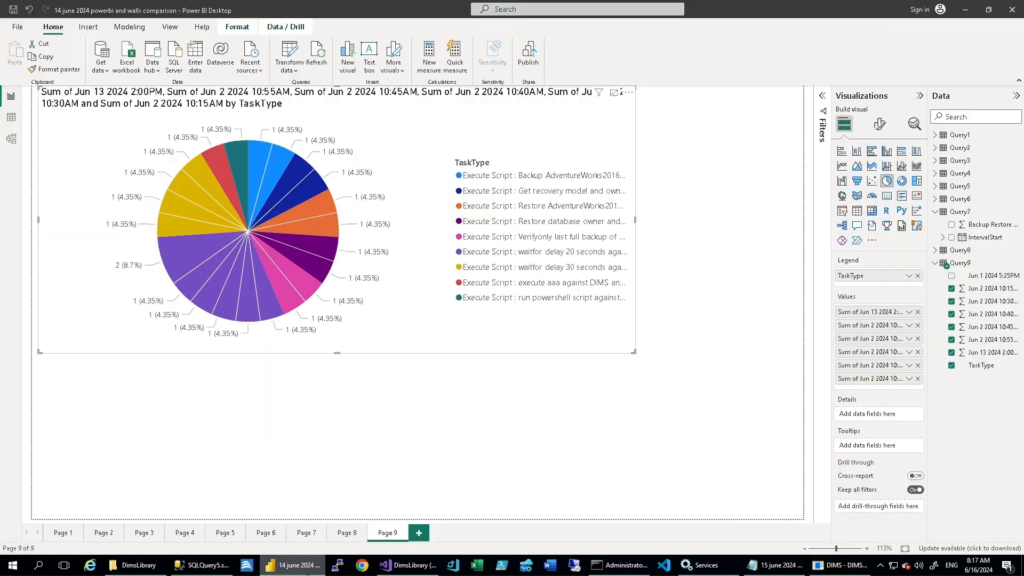
# - Change the Page 9 pie chart to a stacked bar chart, and switch to DIMS to show Pipelines Related 51 as stacked bars
pyautogui.click(842, 151)
pyautogui.click(834, 572)
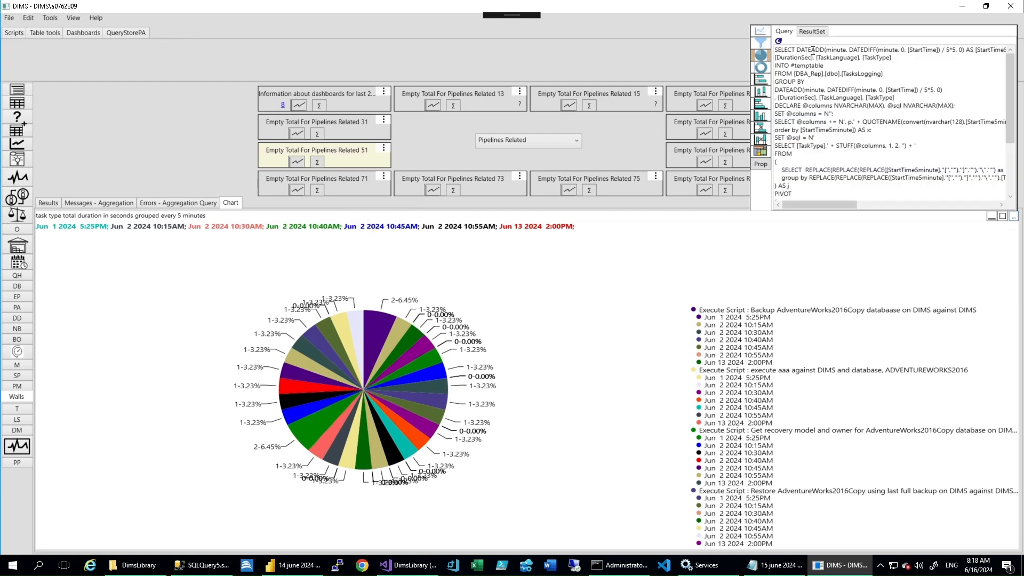
pyautogui.click(760, 81)
# - Switch to Power BI, change the Page 9 visual to a stacked column chart, and show the DIMS chart as stacked columns too
pyautogui.click(291, 568)
pyautogui.click(290, 568)
pyautogui.click(290, 567)
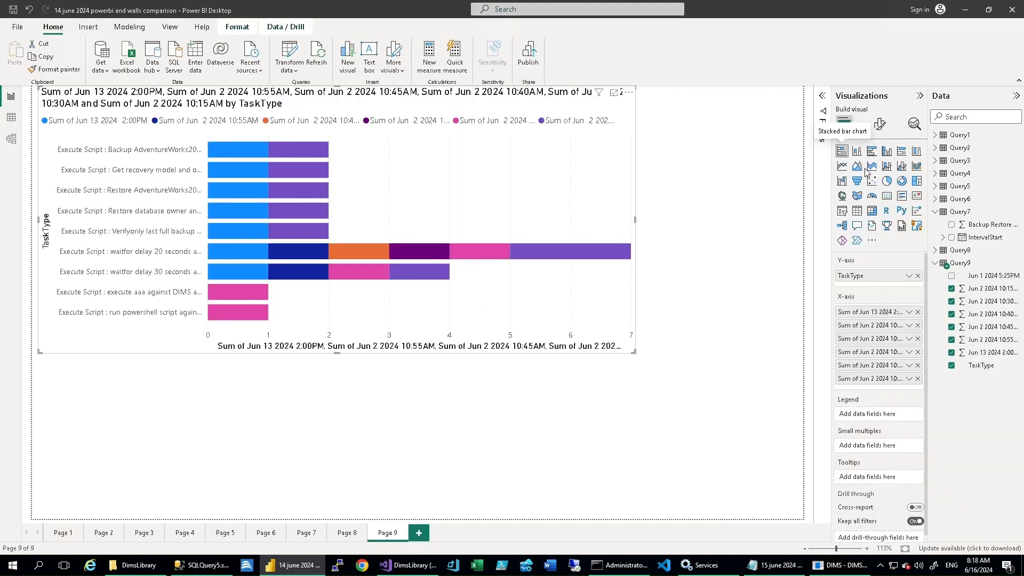
pyautogui.click(857, 152)
pyautogui.click(836, 566)
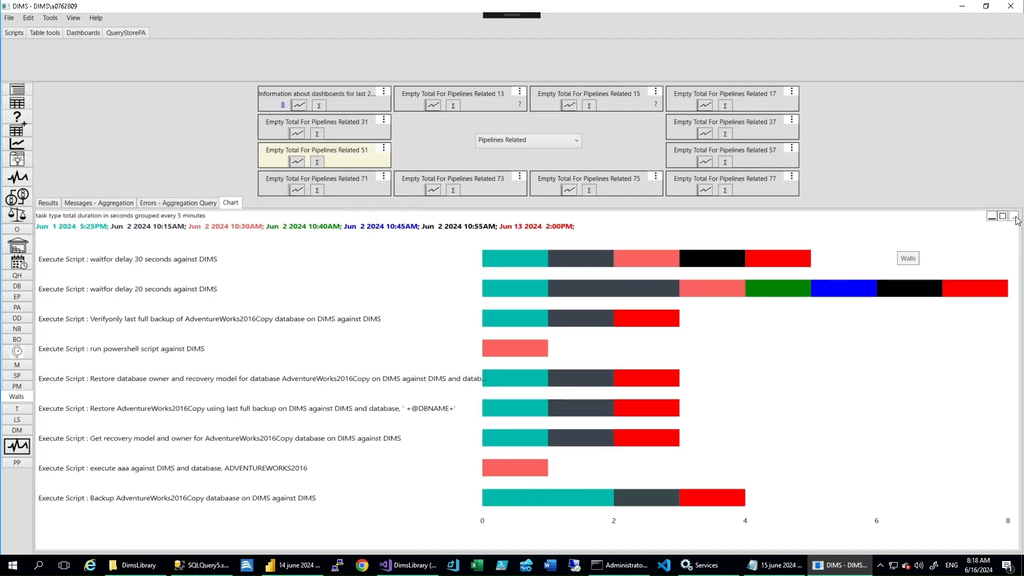
pyautogui.click(1013, 216)
pyautogui.click(765, 93)
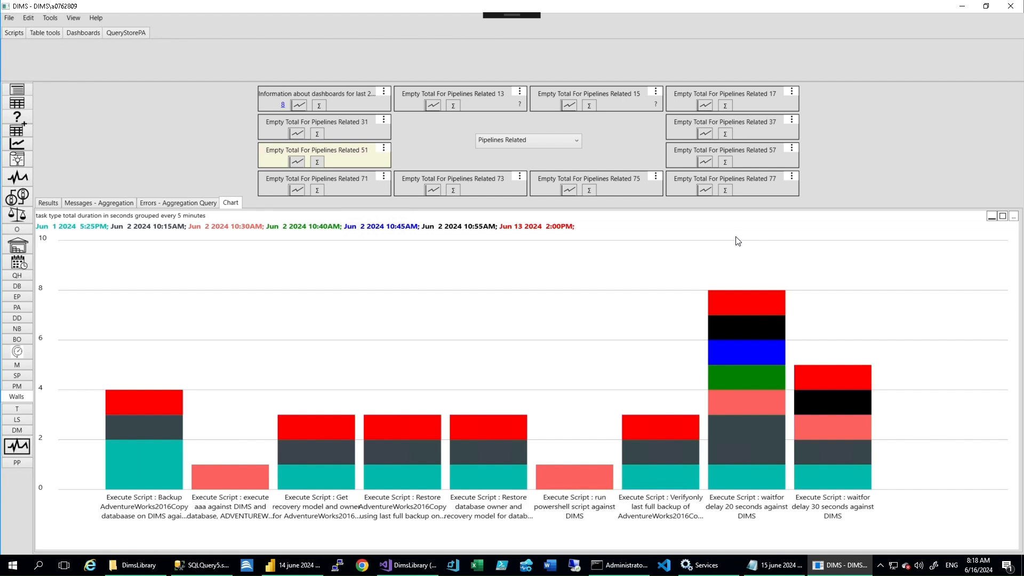
# - Examine the result set behind the Pipelines Related 51 chart across all its columns
pyautogui.click(1013, 216)
pyautogui.click(811, 31)
pyautogui.moveTo(816, 208); pyautogui.dragTo(974, 207)
# - Switch to Power BI, change the Page 9 visual to a clustered bar chart, and compare it with the same chart type in DIMS
pyautogui.click(294, 564)
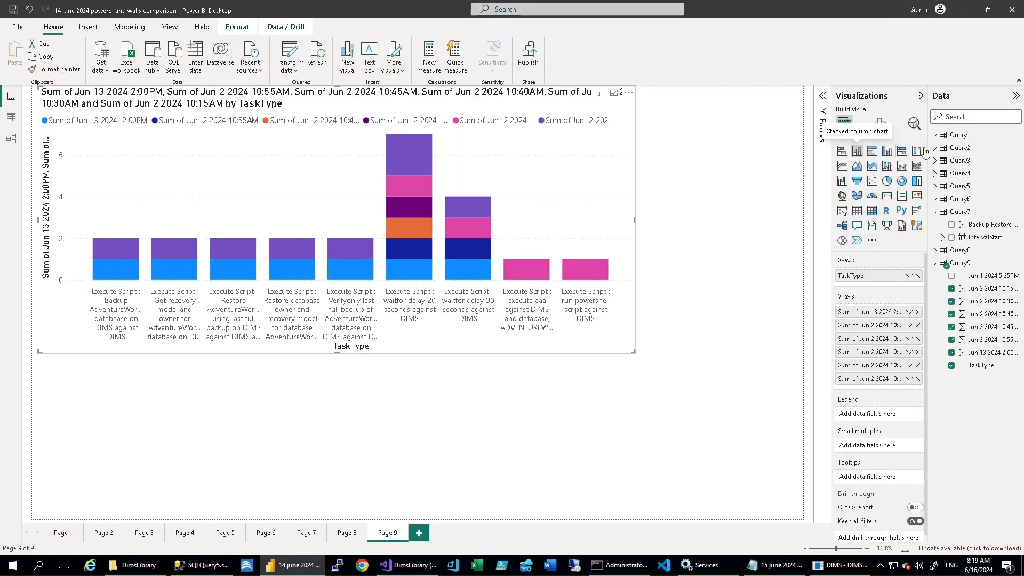
pyautogui.click(875, 152)
pyautogui.click(840, 565)
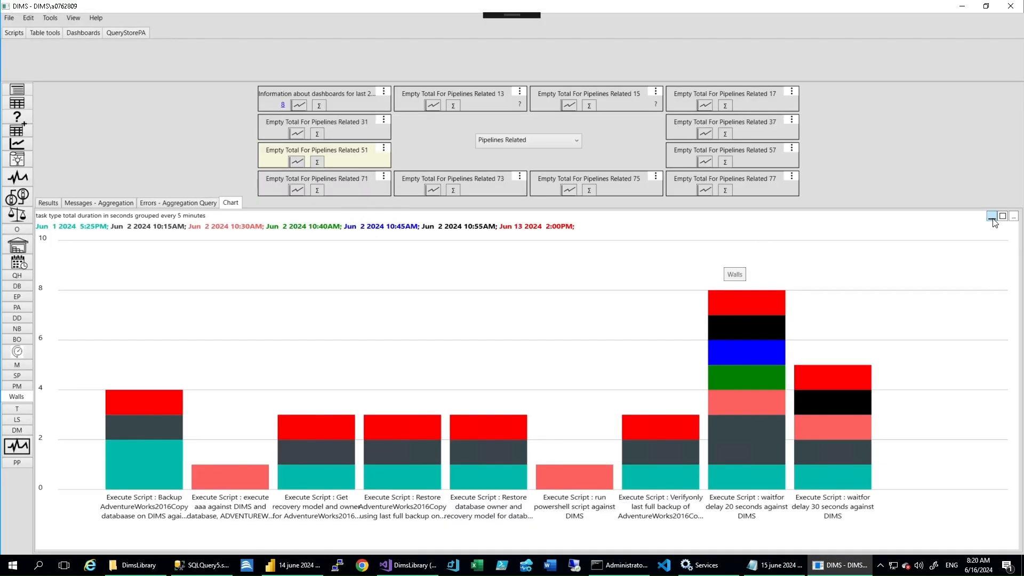
pyautogui.click(759, 104)
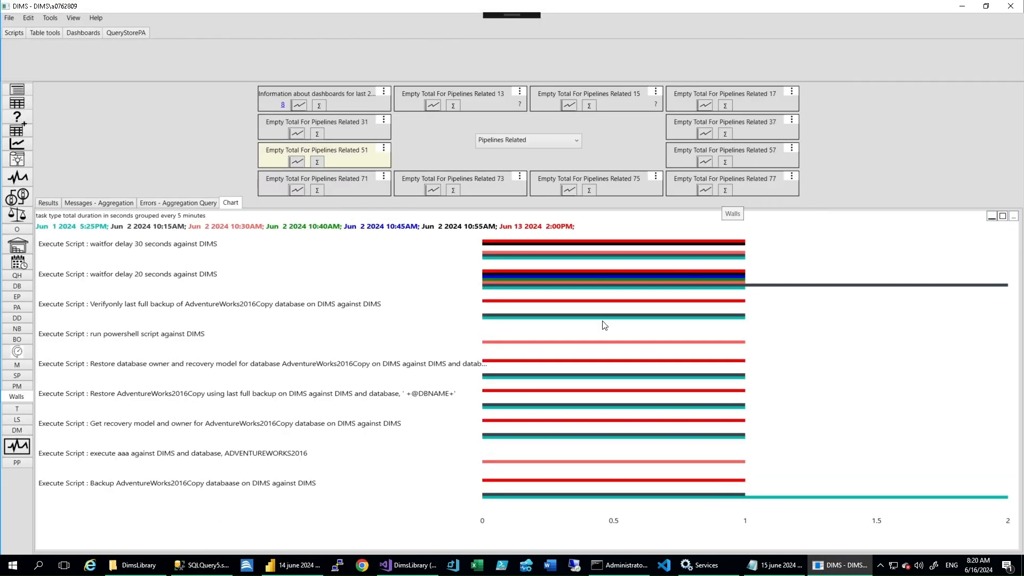
pyautogui.click(830, 571)
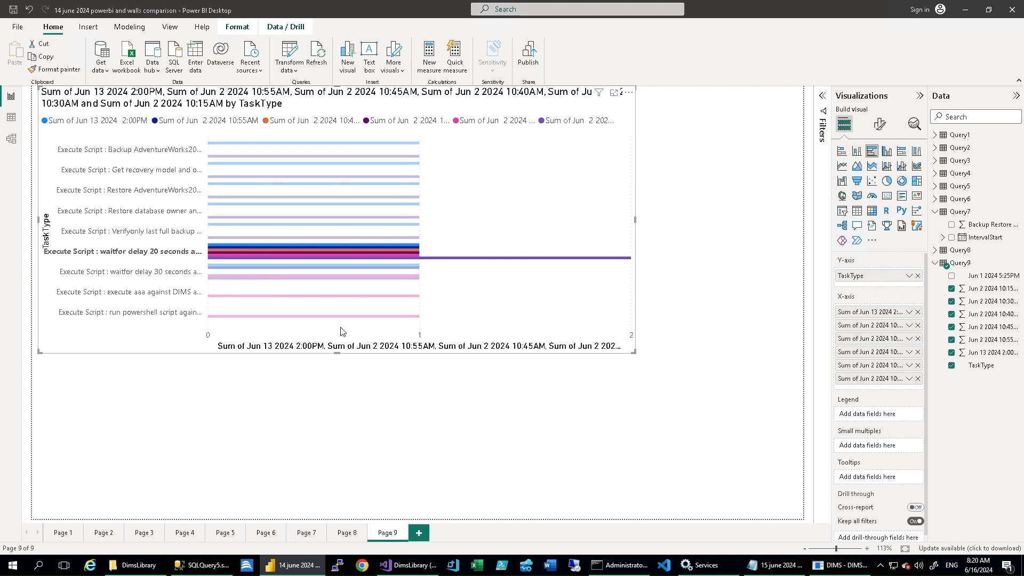
pyautogui.click(833, 570)
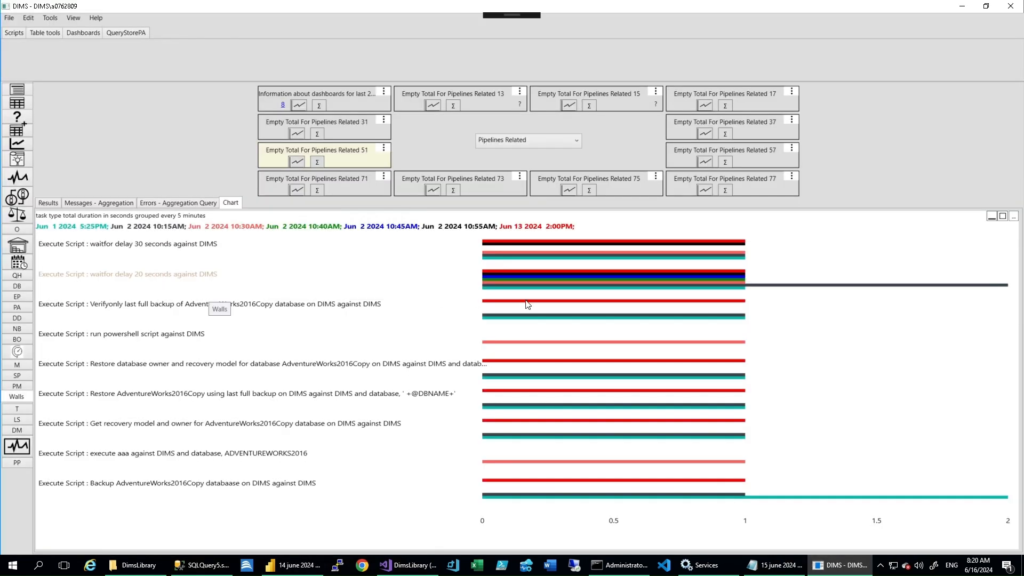
pyautogui.click(844, 570)
pyautogui.click(843, 569)
pyautogui.click(293, 566)
# - Open a new Notepad window and write "the queries were generated using query helper."
pyautogui.rightClick(763, 565)
pyautogui.click(755, 509)
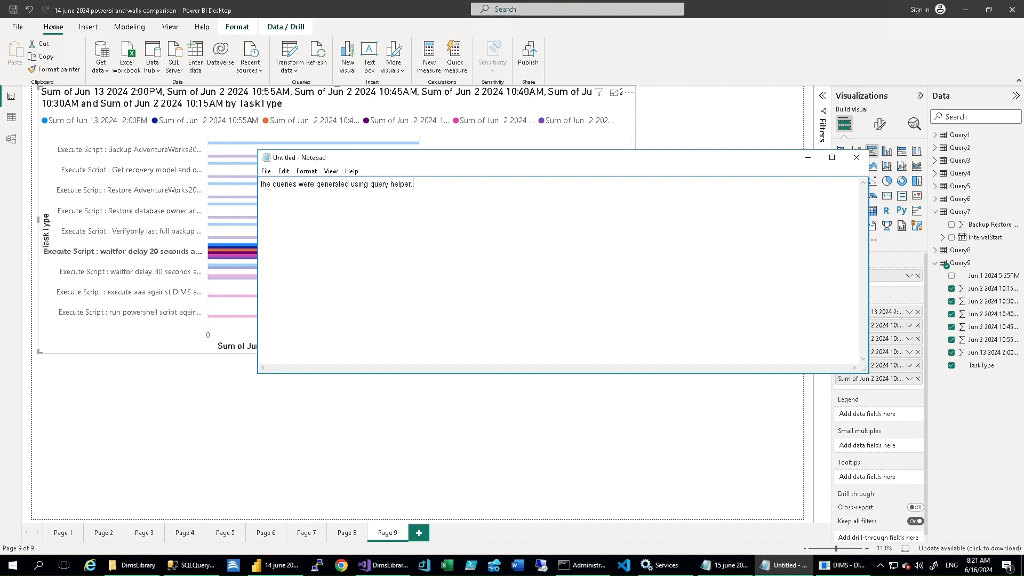
# - Switch to DIMS, open the query helper, and choose the DIMS instance and the DBA_Rep database
pyautogui.click(865, 570)
pyautogui.click(17, 275)
pyautogui.click(120, 89)
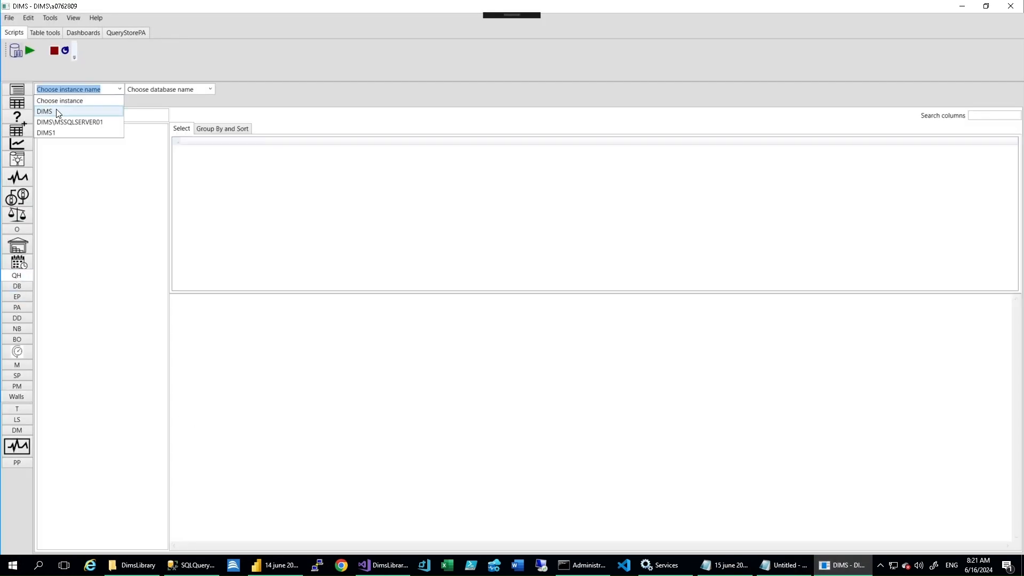
pyautogui.click(57, 112)
pyautogui.click(212, 91)
pyautogui.scroll(-2, 155, 240)
pyautogui.click(138, 111)
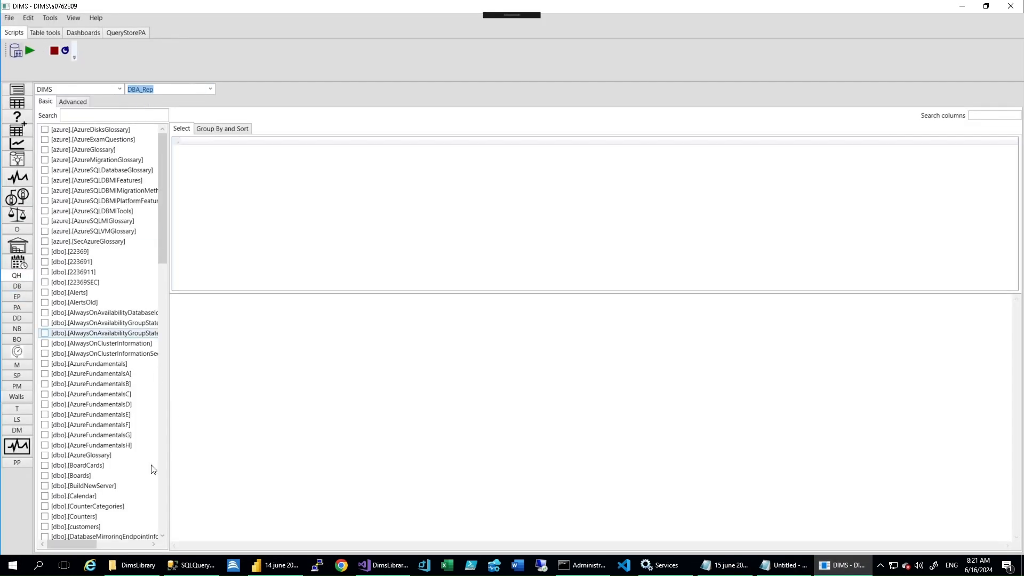
# - Select the TasksLogging table and generate a pivot query with TaskLanguage as legend and the sum of DurationSec as value
pyautogui.click(165, 503)
pyautogui.click(93, 487)
pyautogui.rightClick(95, 488)
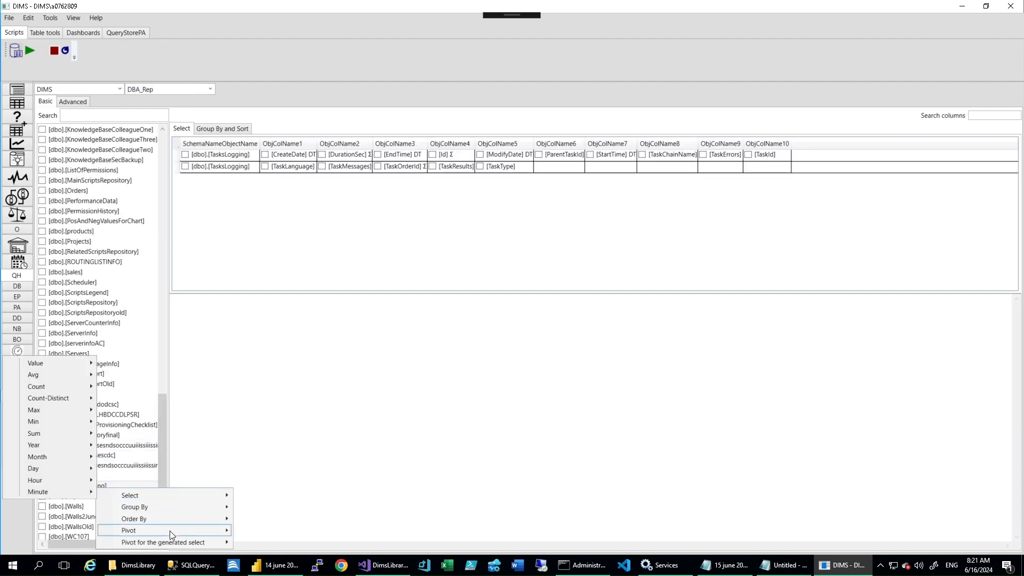
pyautogui.moveTo(123, 530)
pyautogui.click(120, 466)
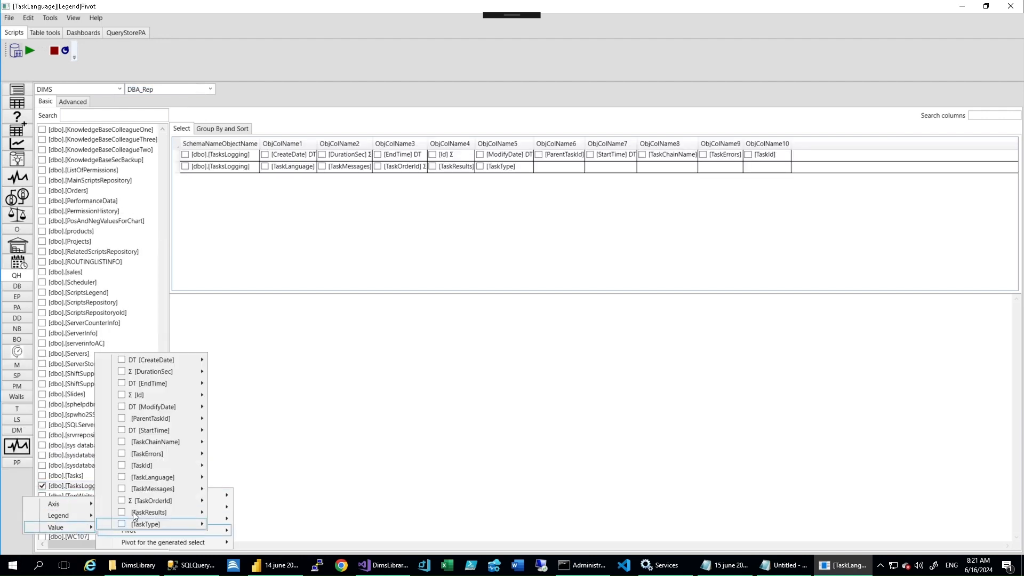
pyautogui.click(121, 370)
pyautogui.click(40, 418)
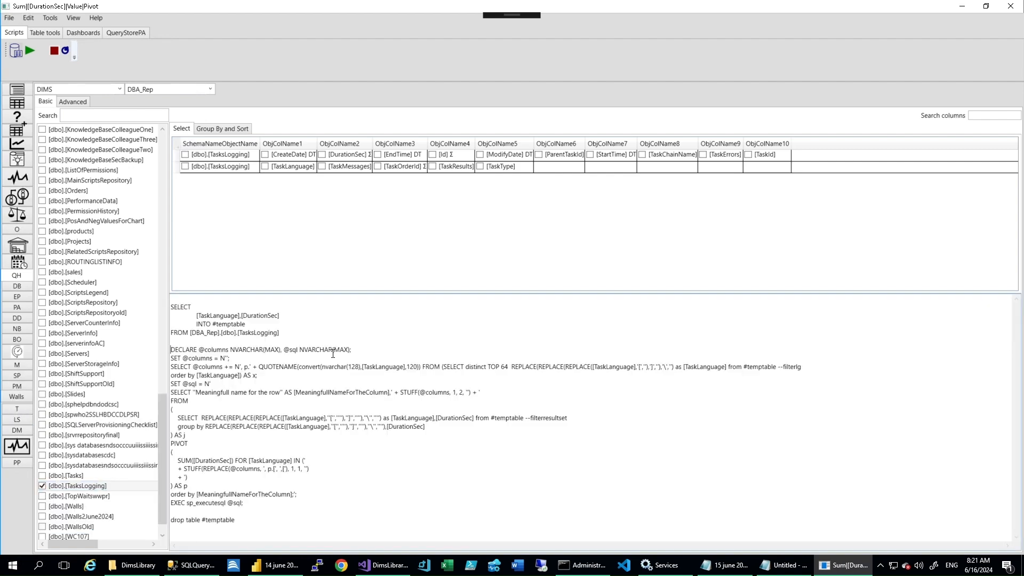
# - Switch to SQL Server Management Studio, paste the generated TaskLanguage pivot query into a query window, and execute it
pyautogui.click(191, 565)
pyautogui.hotkey('ctrl', 'a')
pyautogui.hotkey('ctrl', 'v')
pyautogui.click(186, 61)
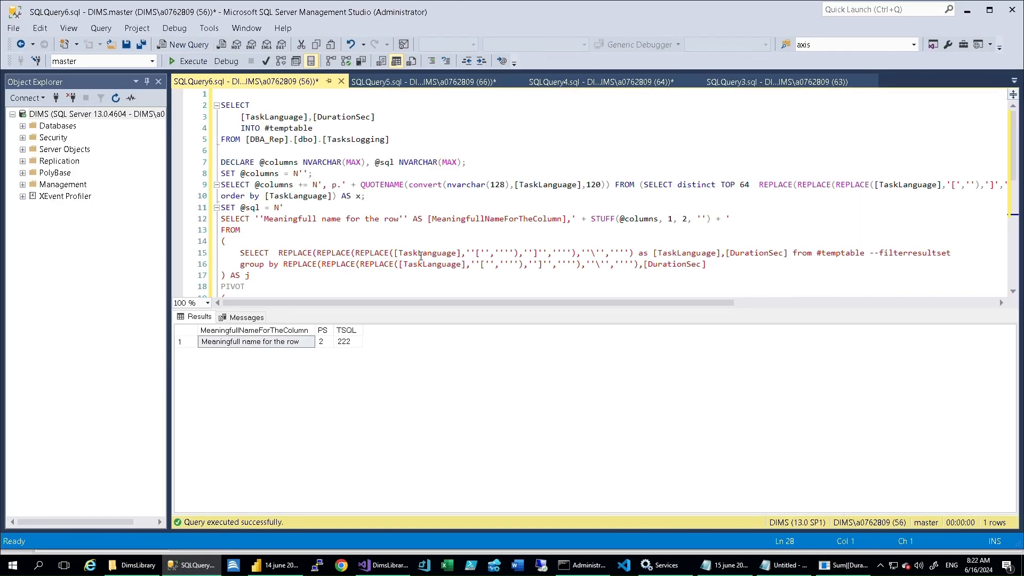
pyautogui.scroll(-3, 286, 260)
# - Switch to DIMS and generate a TasksLogging select with the values of DurationSec, TaskLanguage and TaskType
pyautogui.click(842, 565)
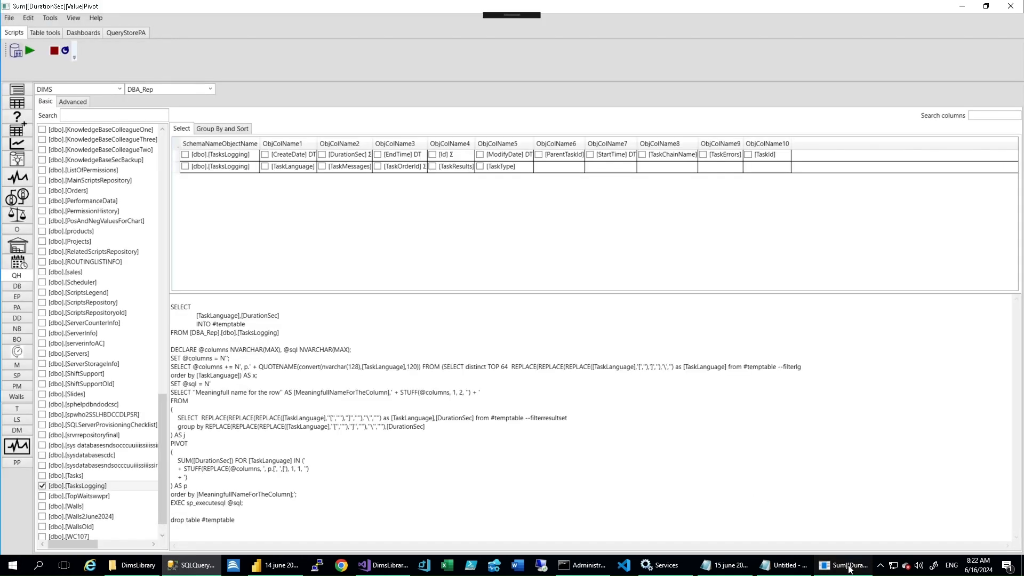
pyautogui.rightClick(87, 488)
pyautogui.moveTo(158, 532)
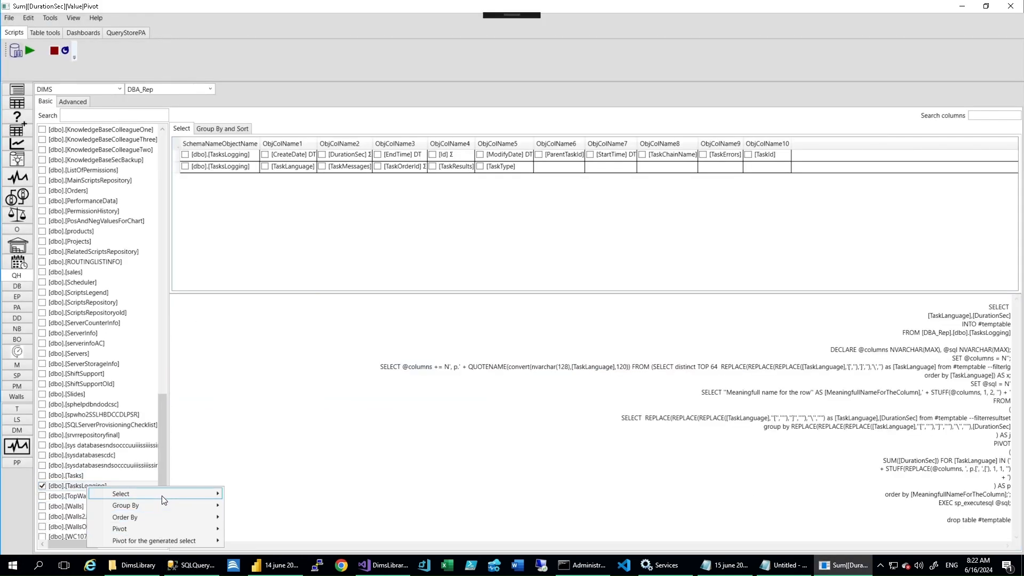
pyautogui.moveTo(160, 494)
pyautogui.moveTo(261, 362)
pyautogui.click(135, 385)
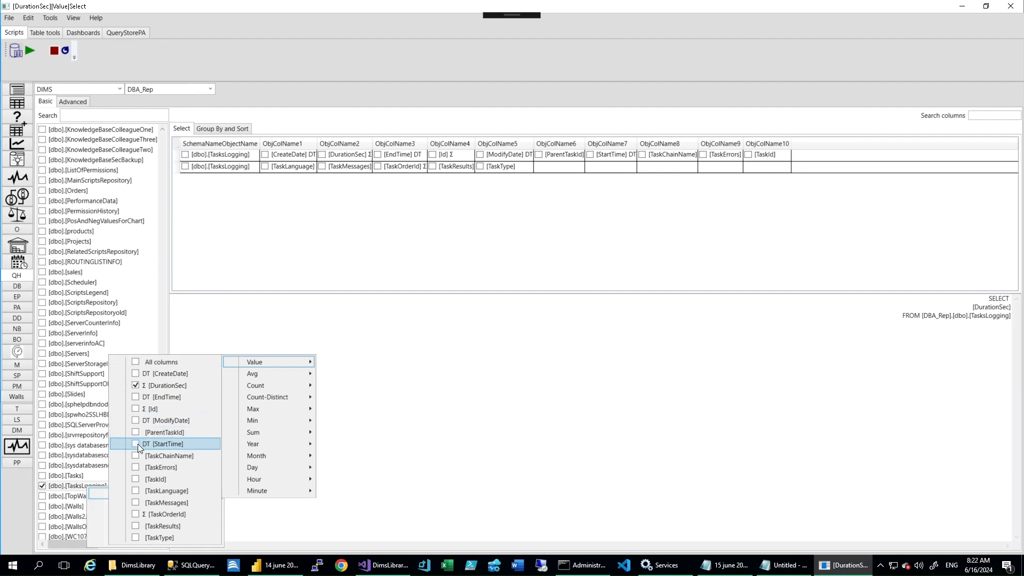
pyautogui.click(135, 492)
pyautogui.click(135, 538)
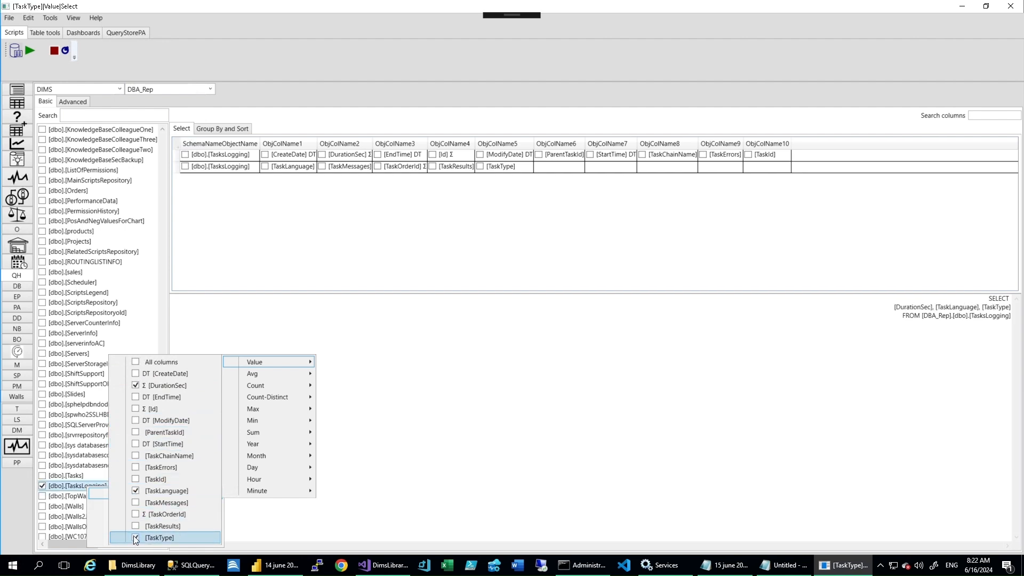
# - Group the generated TasksLogging query by StartTime and by 5-minute intervals of StartTime
pyautogui.moveTo(165, 508)
pyautogui.moveTo(315, 407)
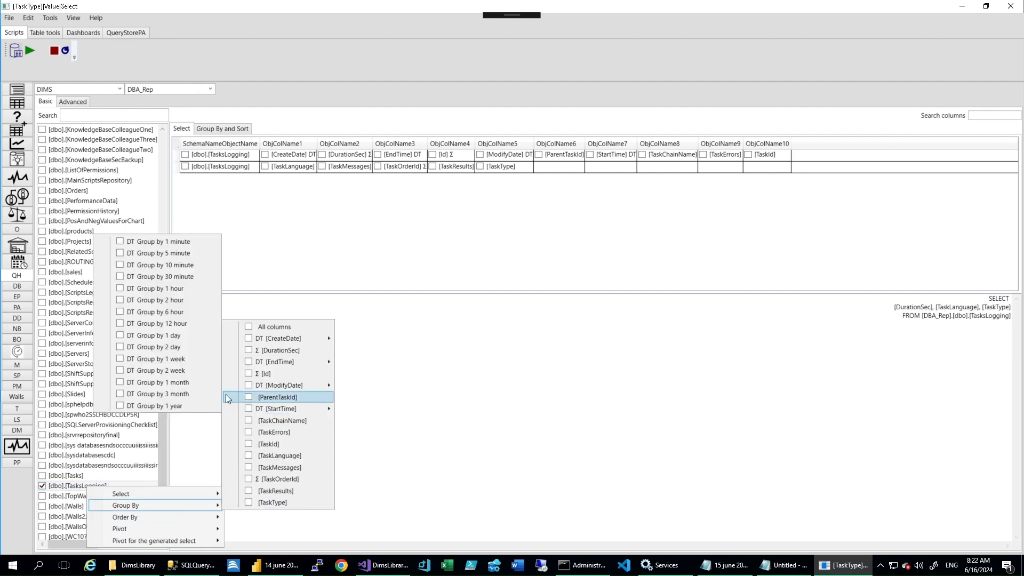
pyautogui.click(179, 276)
pyautogui.click(598, 326)
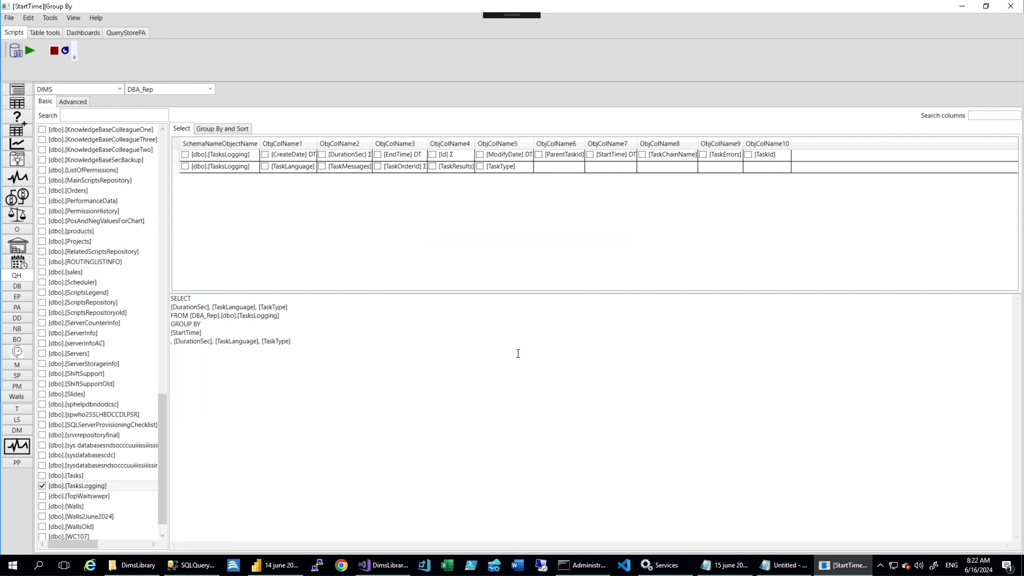
pyautogui.rightClick(101, 486)
pyautogui.moveTo(201, 508)
pyautogui.moveTo(303, 404)
pyautogui.click(131, 249)
# - Copy the 5-minute grouping query into a new SQL Server Management Studio query and execute it
pyautogui.click(503, 329)
pyautogui.hotkey('ctrl', 'a')
pyautogui.hotkey('ctrl', 'c')
pyautogui.hotkey('alt', 'Tab')
pyautogui.click(184, 45)
pyautogui.hotkey('ctrl', 'v')
pyautogui.click(191, 62)
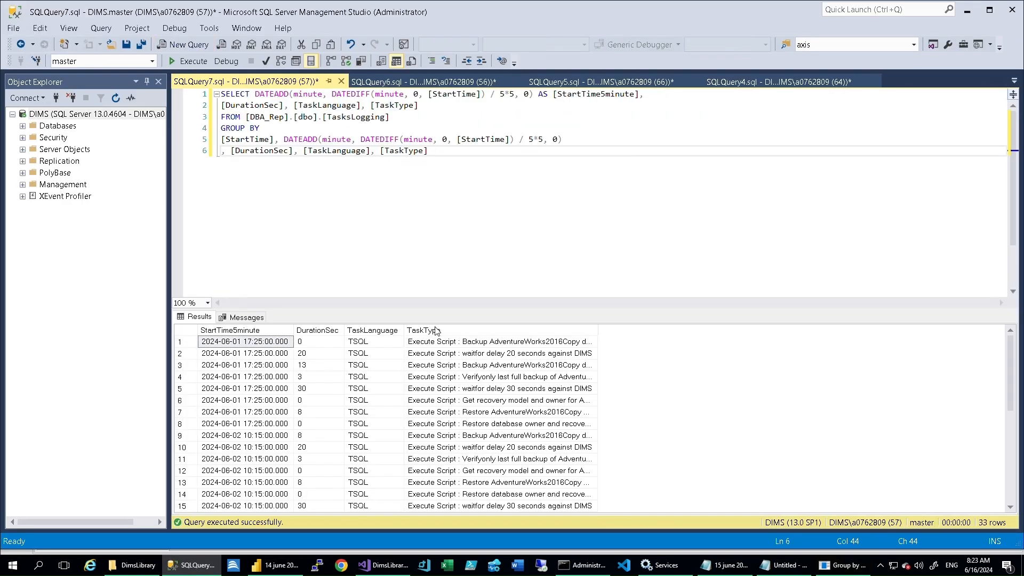
# - Switch to the untitled Notepad note and add "we need to pivot it to make more sense of it"
pyautogui.click(200, 565)
pyautogui.click(782, 565)
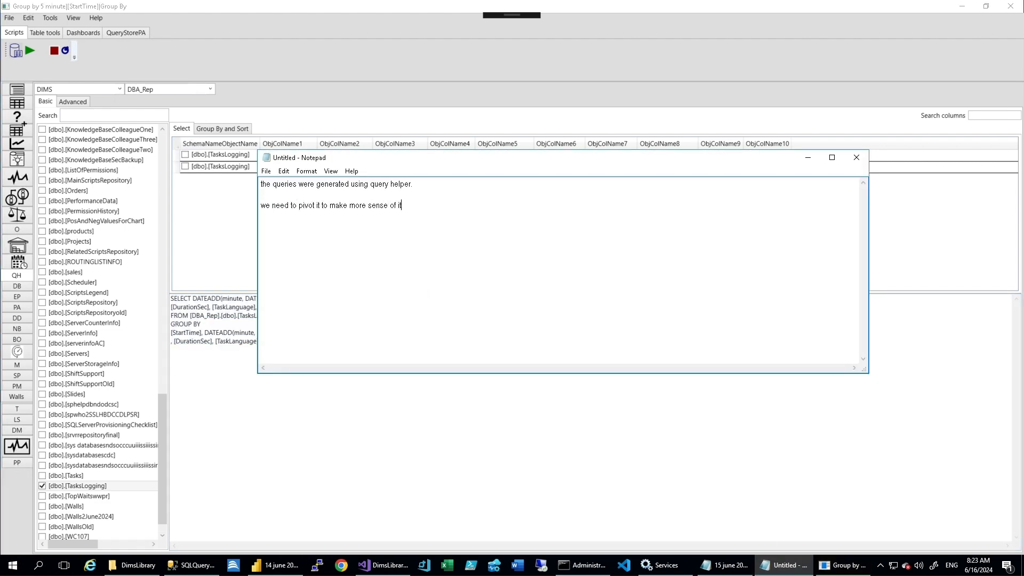
# - Pivot the generated select in DIMS with TaskType as axis, StartTime5minute as legend and the count of DurationSec as value
pyautogui.rightClick(93, 490)
pyautogui.moveTo(183, 542)
pyautogui.moveTo(82, 514)
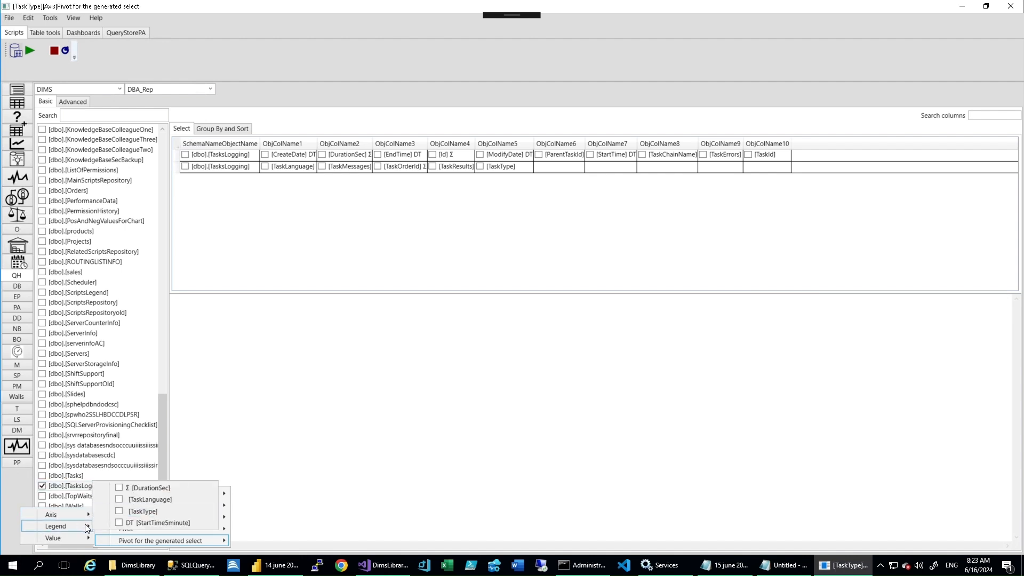
pyautogui.click(120, 523)
pyautogui.click(119, 500)
# - Copy the StartTime5minute pivot query into a new SQL Server Management Studio query and execute it
pyautogui.click(521, 411)
pyautogui.hotkey('ctrl', 'a')
pyautogui.click(197, 565)
pyautogui.hotkey('ctrl', 'n')
pyautogui.hotkey('ctrl', 'v')
pyautogui.press('F5')
pyautogui.scroll(-4, 376, 248)
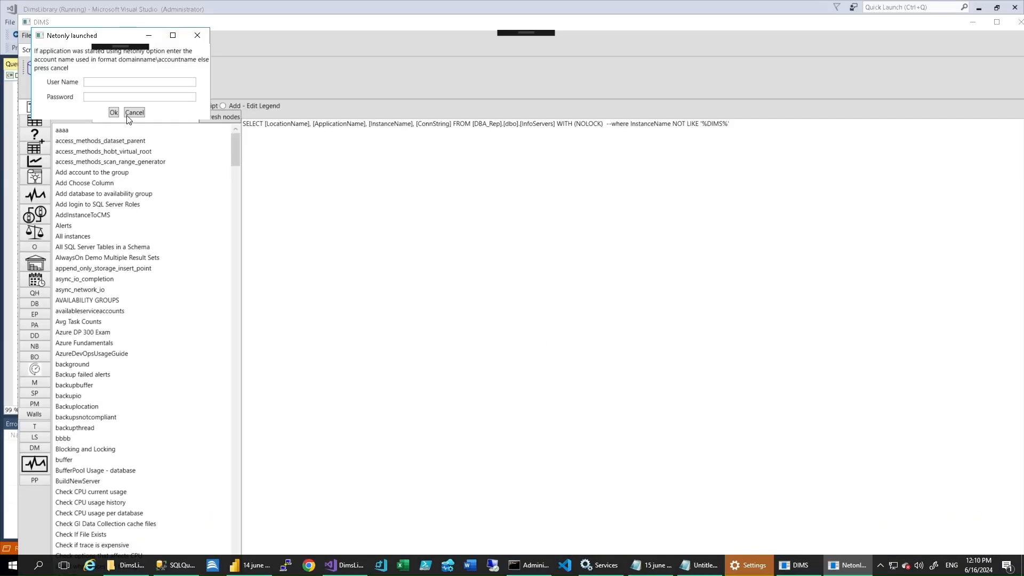
# - In the DIMS query helper, choose the DIMS instance and the DBA_Rep database, and find the TasksLogging table
pyautogui.click(127, 114)
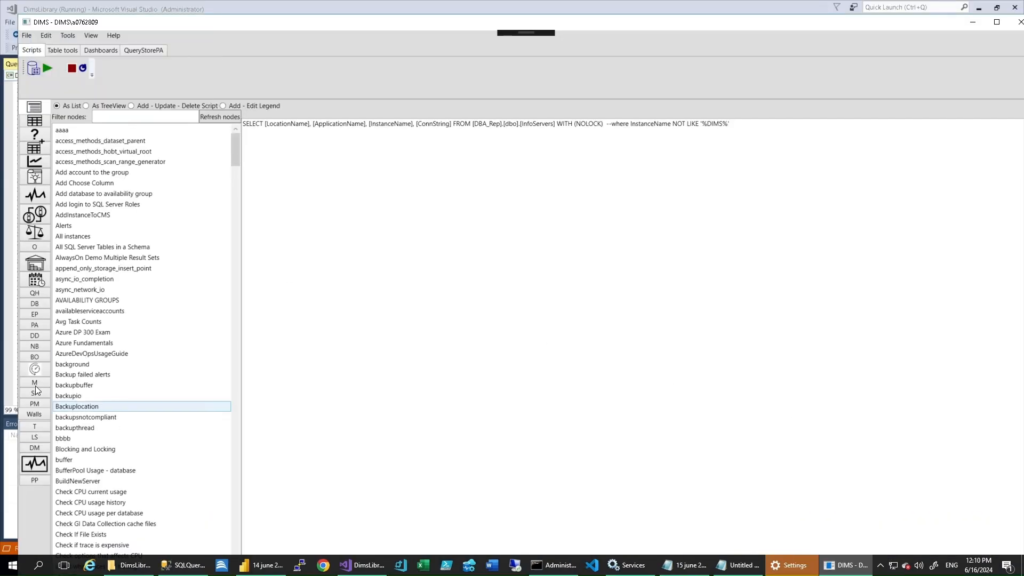
pyautogui.click(119, 88)
pyautogui.click(106, 110)
pyautogui.click(209, 88)
pyautogui.click(151, 152)
pyautogui.doubleClick(162, 522)
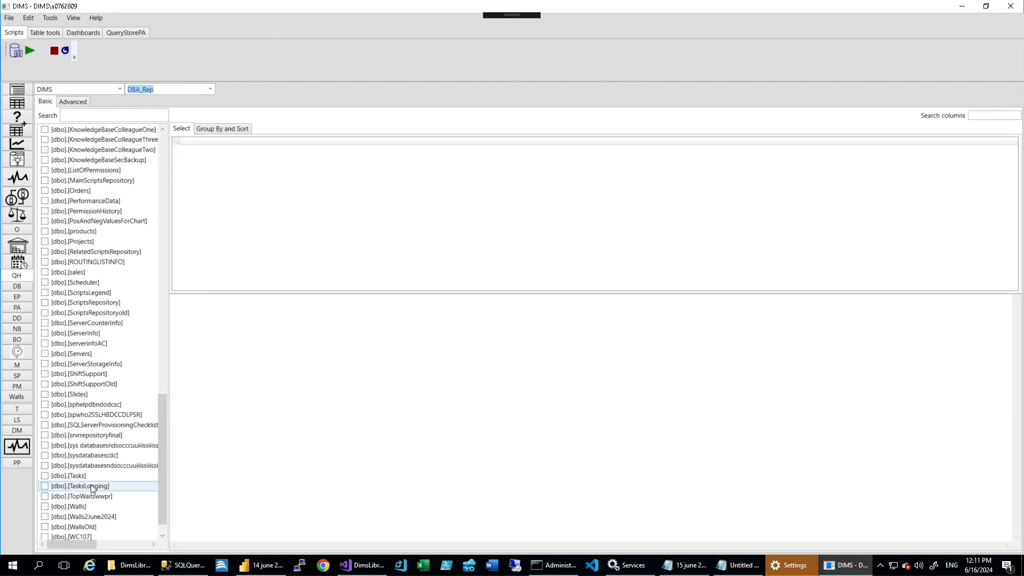
# - Generate a TasksLogging select with the values of TaskLanguage and TaskType and the count of TaskId
pyautogui.click(91, 486)
pyautogui.rightClick(91, 485)
pyautogui.moveTo(139, 492)
pyautogui.moveTo(278, 364)
pyautogui.click(140, 489)
pyautogui.click(140, 535)
pyautogui.click(139, 322)
# - Group the TaskId count query by 1-hour intervals of StartTime
pyautogui.moveTo(183, 504)
pyautogui.moveTo(288, 407)
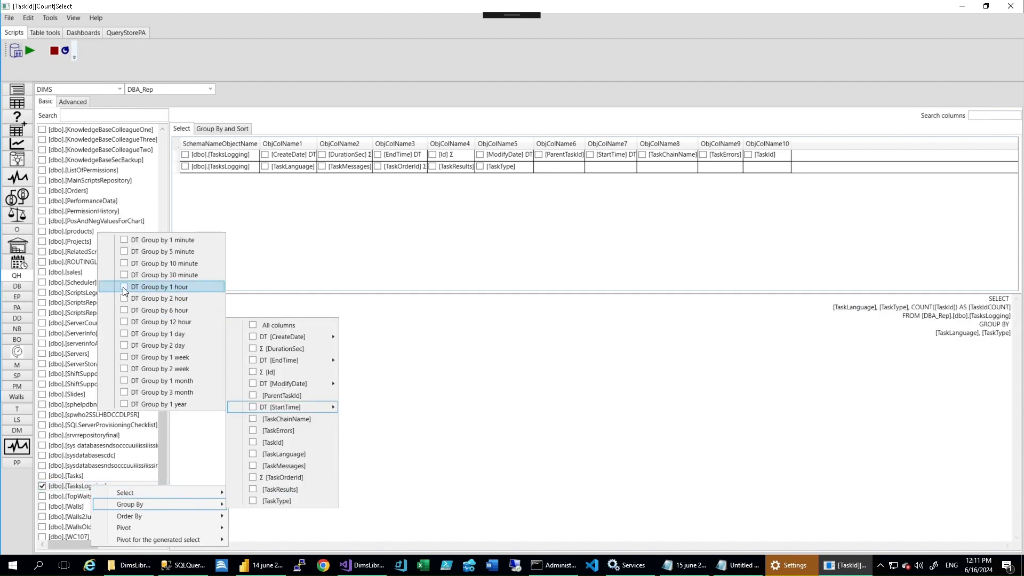
pyautogui.click(122, 286)
pyautogui.click(602, 327)
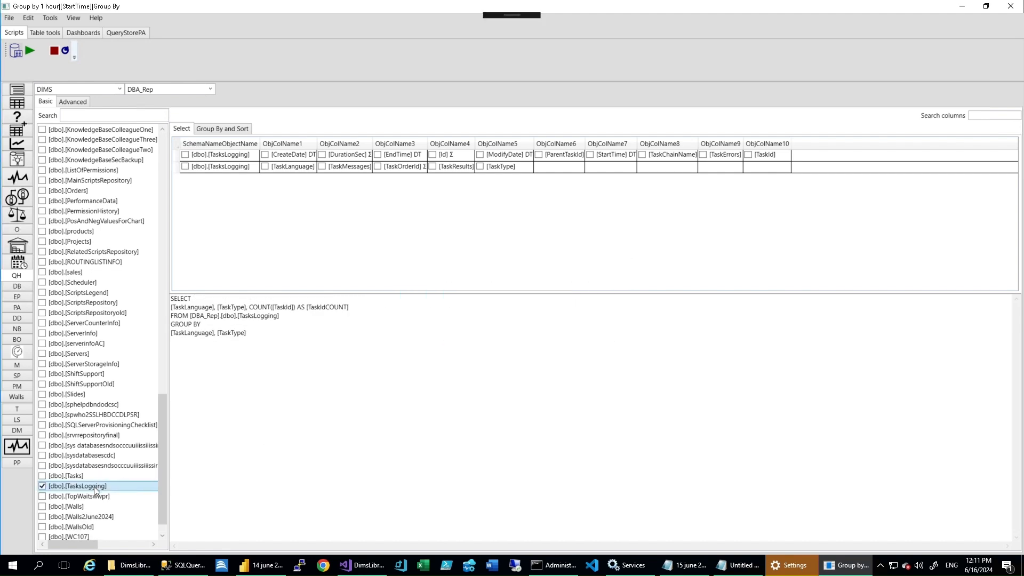
pyautogui.rightClick(94, 486)
pyautogui.moveTo(160, 511)
pyautogui.moveTo(286, 409)
pyautogui.click(128, 288)
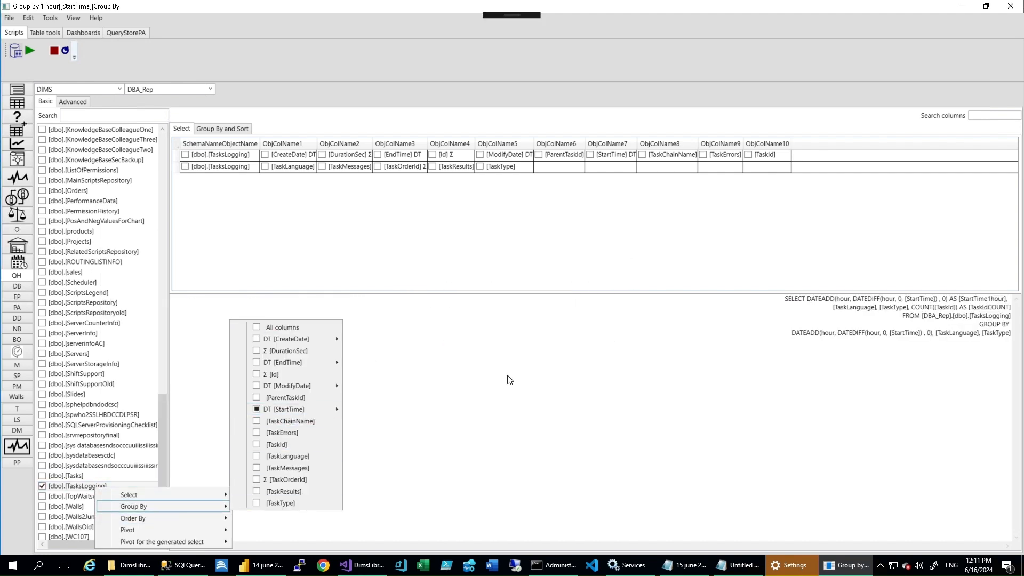
# - Pivot the generated select with StartTime1hour as axis, TaskType as legend and the sum of TaskIdCOUNT as value
pyautogui.moveTo(213, 542)
pyautogui.moveTo(86, 526)
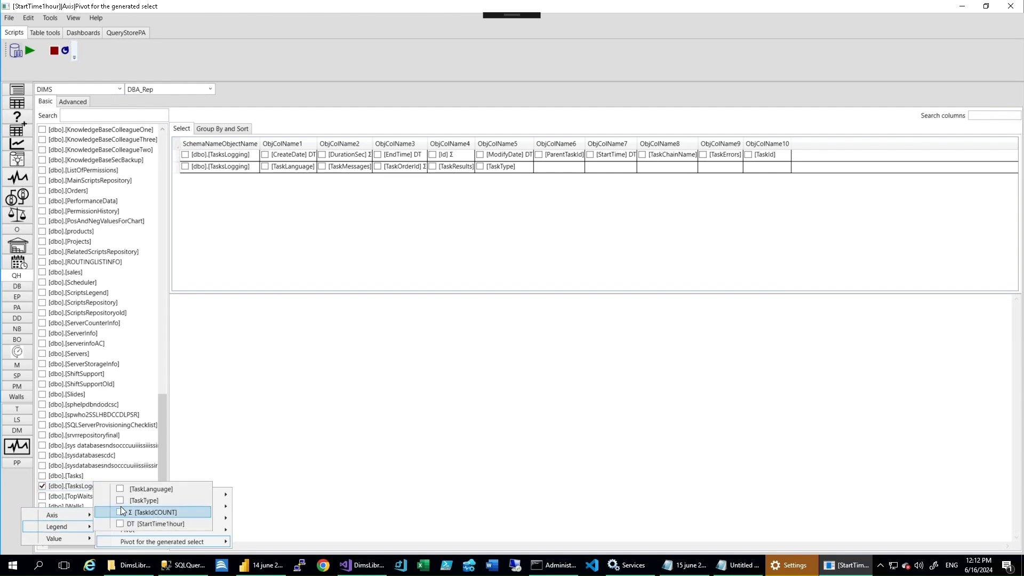
pyautogui.click(121, 509)
pyautogui.moveTo(53, 538)
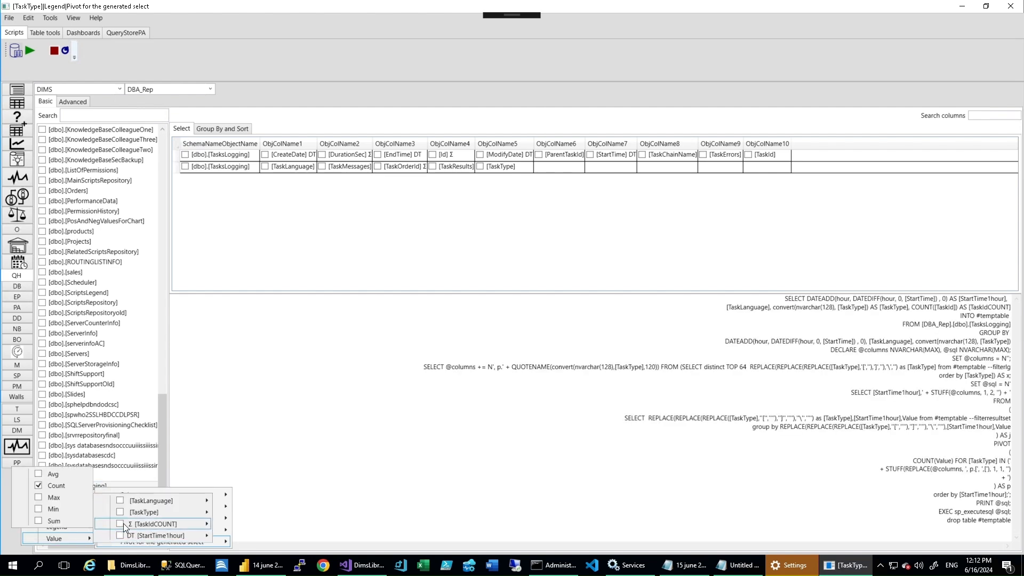
pyautogui.click(123, 523)
pyautogui.click(37, 521)
# - Copy the hourly TaskType pivot query into a new SQL Server Management Studio query and execute it
pyautogui.hotkey('ctrl', 'c')
pyautogui.click(182, 565)
pyautogui.click(182, 45)
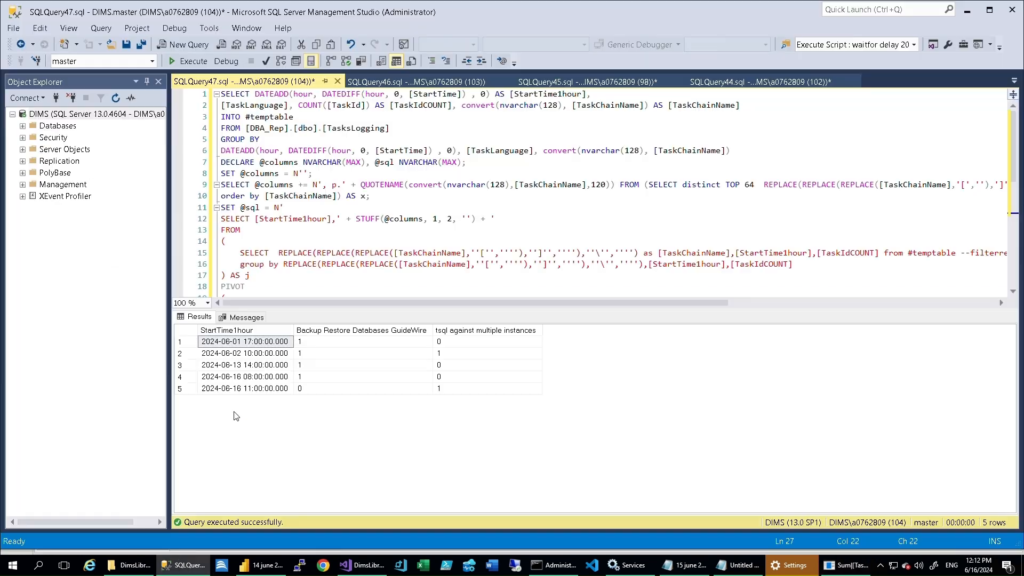
pyautogui.hotkey('ctrl', 'v')
pyautogui.click(193, 61)
pyautogui.scroll(-3, 324, 237)
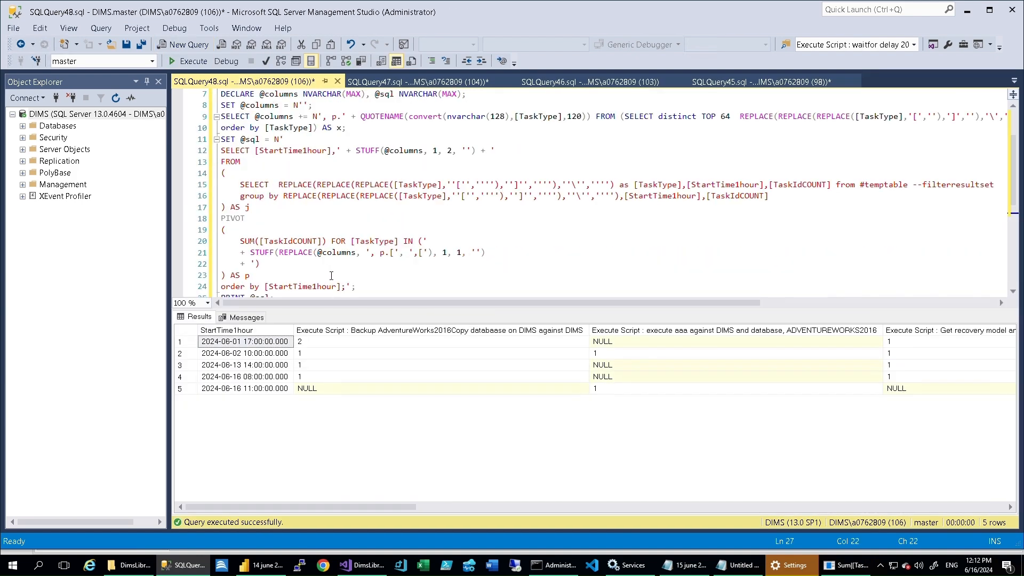
# - Switch to DIMS, load the "tsql against multiple instances" task chain and execute it from its first task
pyautogui.click(846, 565)
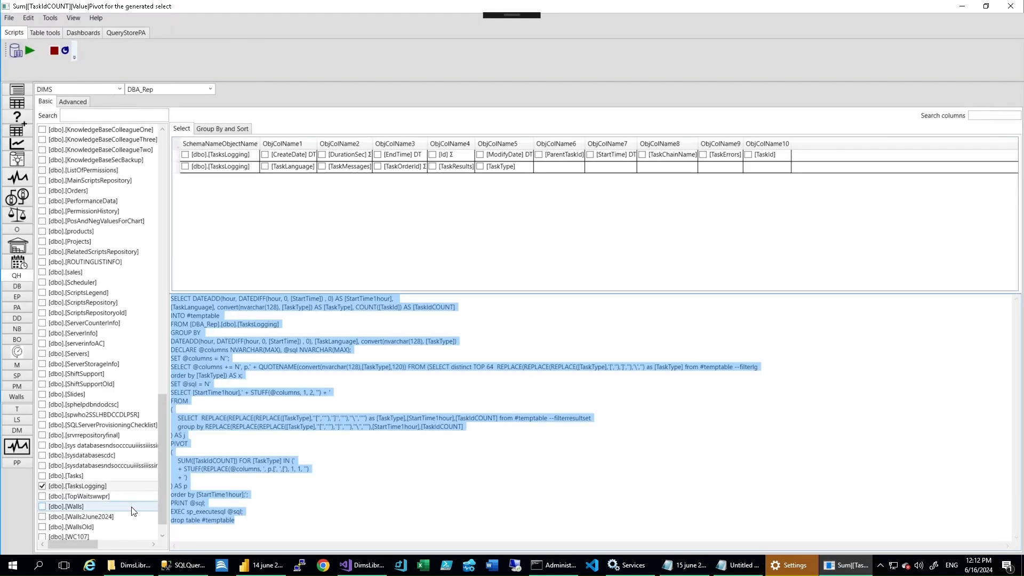
pyautogui.click(17, 409)
pyautogui.click(125, 190)
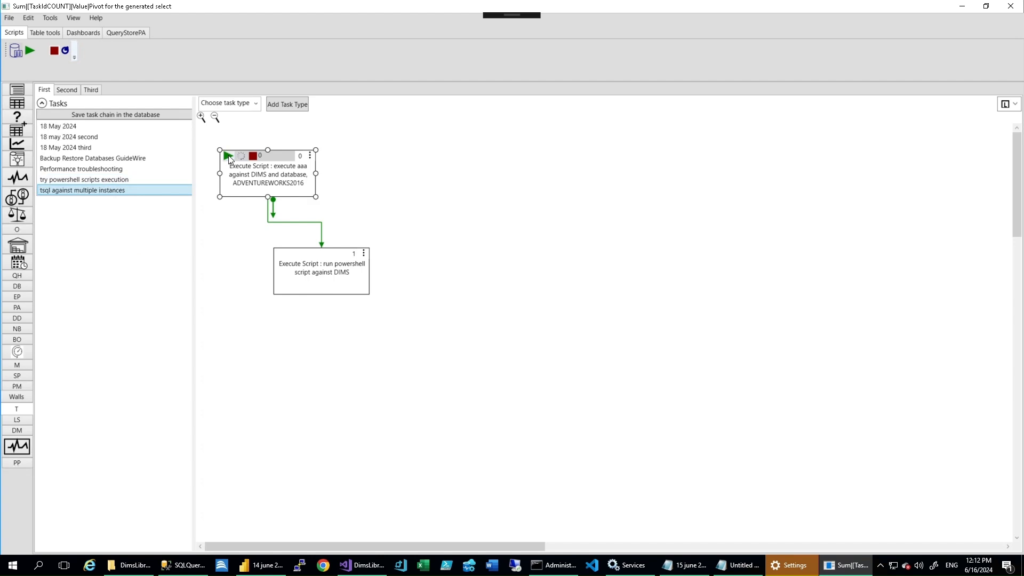
pyautogui.click(228, 155)
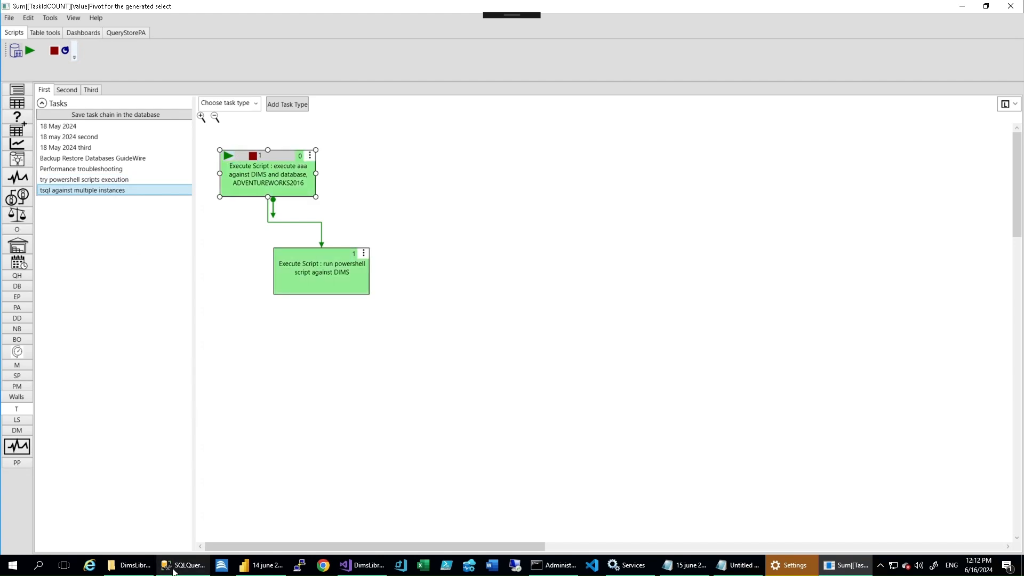
pyautogui.click(816, 571)
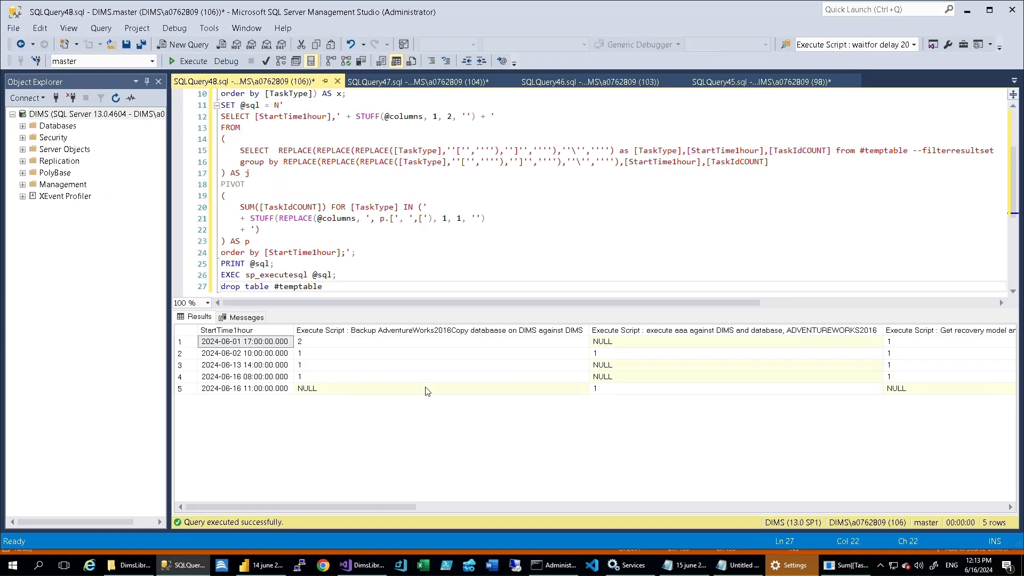
# - In the DIMS query helper, replace TaskType with TaskChainName in the selected values of the TasksLogging query
pyautogui.click(816, 570)
pyautogui.click(18, 275)
pyautogui.rightClick(95, 486)
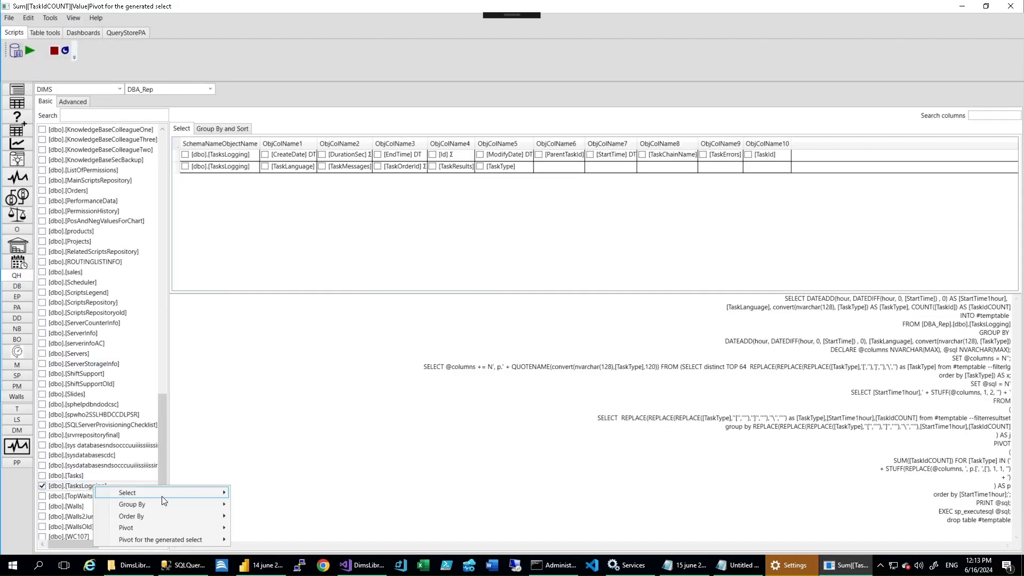
pyautogui.moveTo(178, 498)
pyautogui.moveTo(284, 361)
pyautogui.click(142, 535)
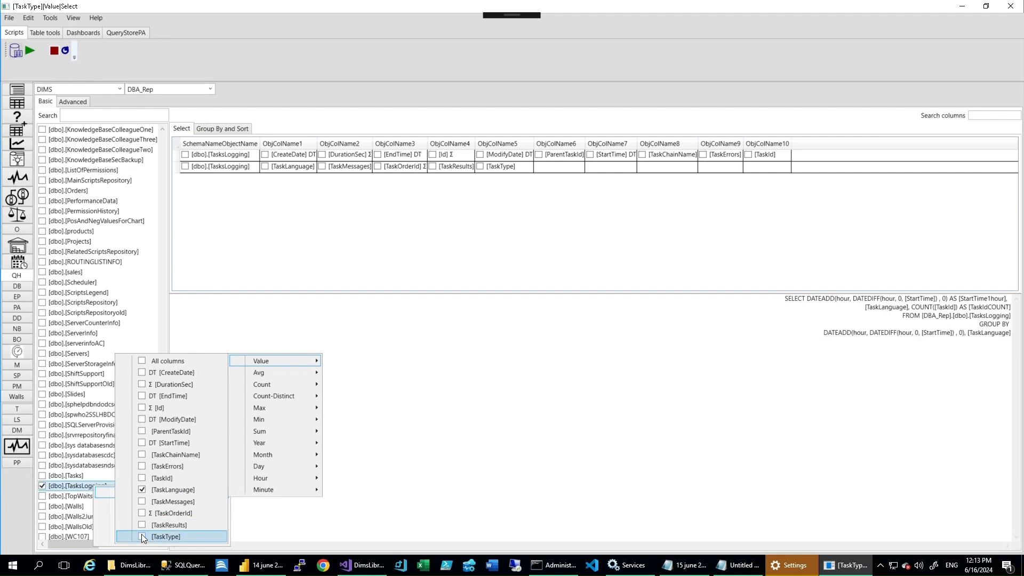
pyautogui.click(142, 455)
pyautogui.moveTo(165, 505)
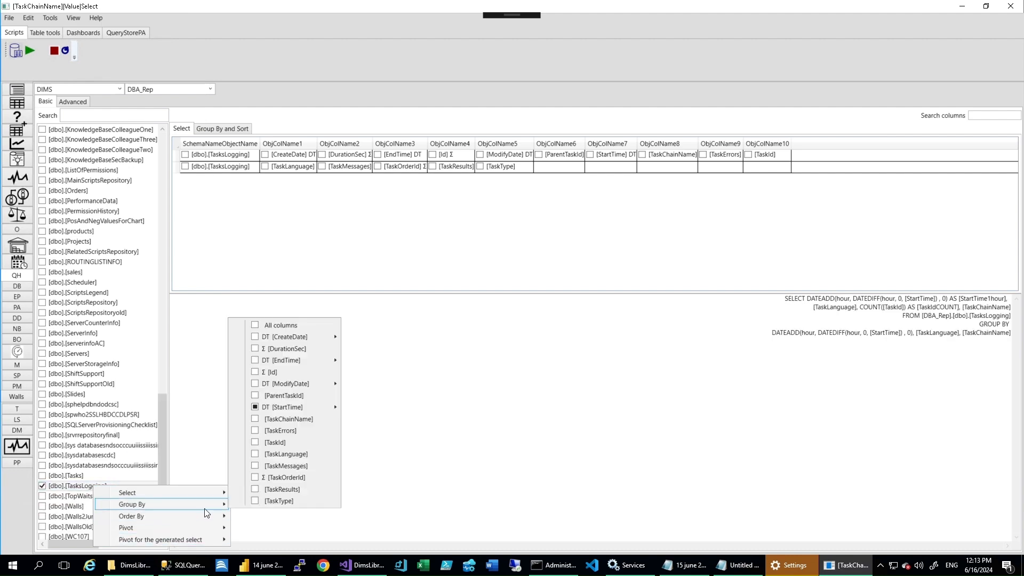
pyautogui.moveTo(260, 407)
# - Pivot the generated select with StartTime1hour as axis, TaskChainName as legend and the count of TaskIdCOUNT as value
pyautogui.moveTo(133, 539)
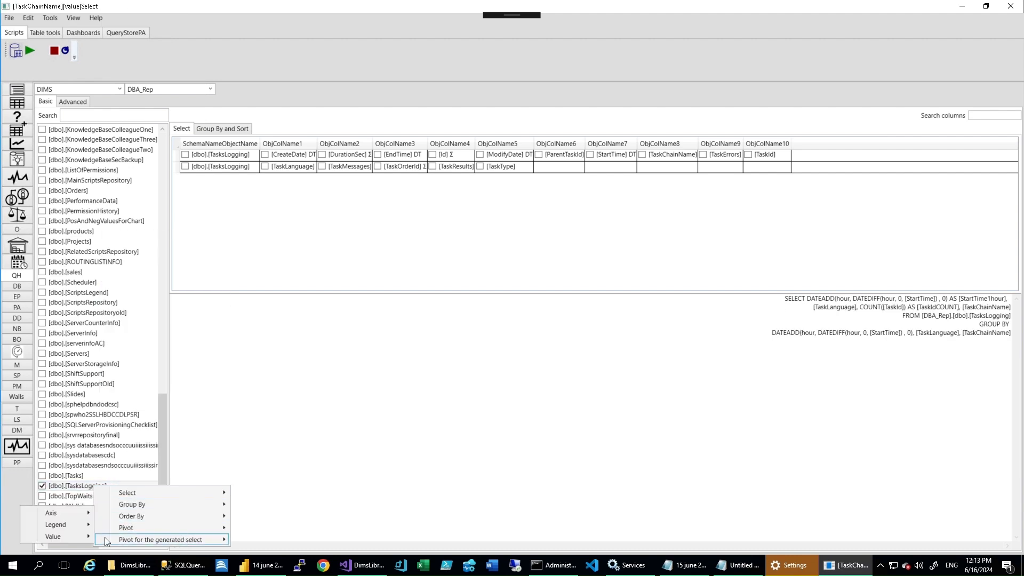
pyautogui.moveTo(79, 512)
pyautogui.click(119, 521)
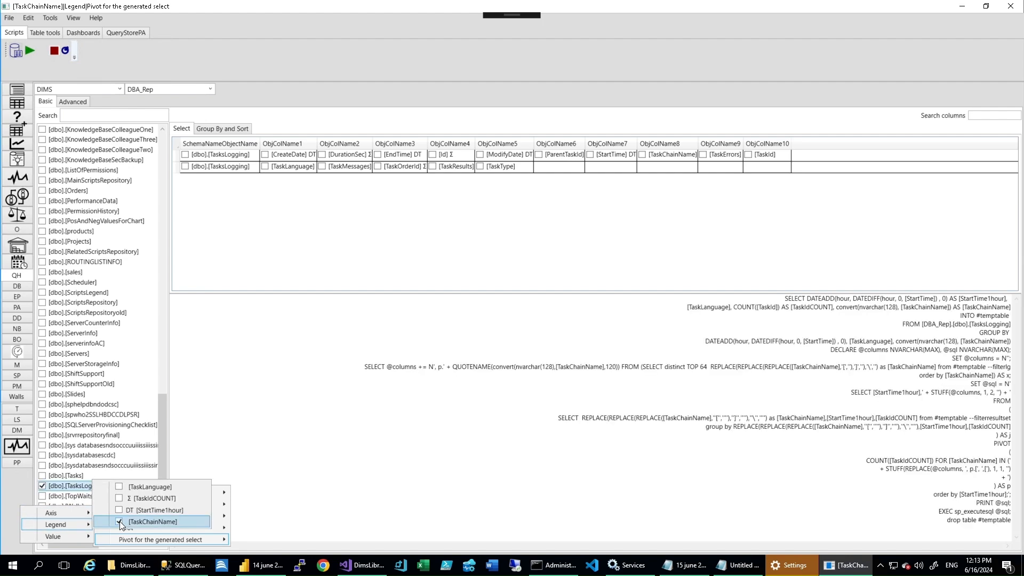
pyautogui.moveTo(151, 512)
# - Copy the TaskChainName count pivot query into a new SQL Server Management Studio query and execute it
pyautogui.click(418, 407)
pyautogui.hotkey('ctrl', 'a')
pyautogui.hotkey('ctrl', 'c')
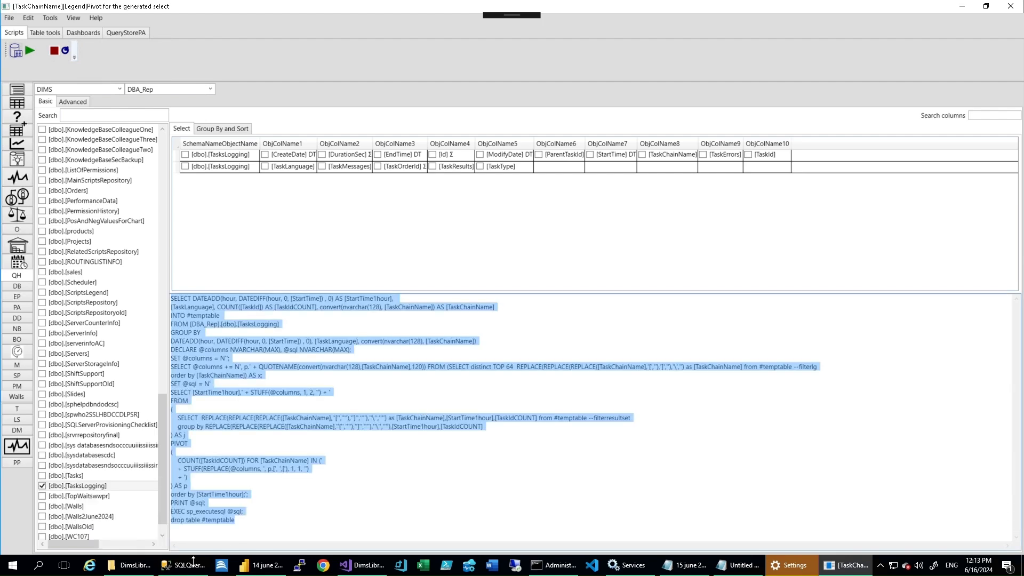
pyautogui.click(190, 563)
pyautogui.click(189, 45)
pyautogui.hotkey('ctrl', 'v')
pyautogui.press('F5')
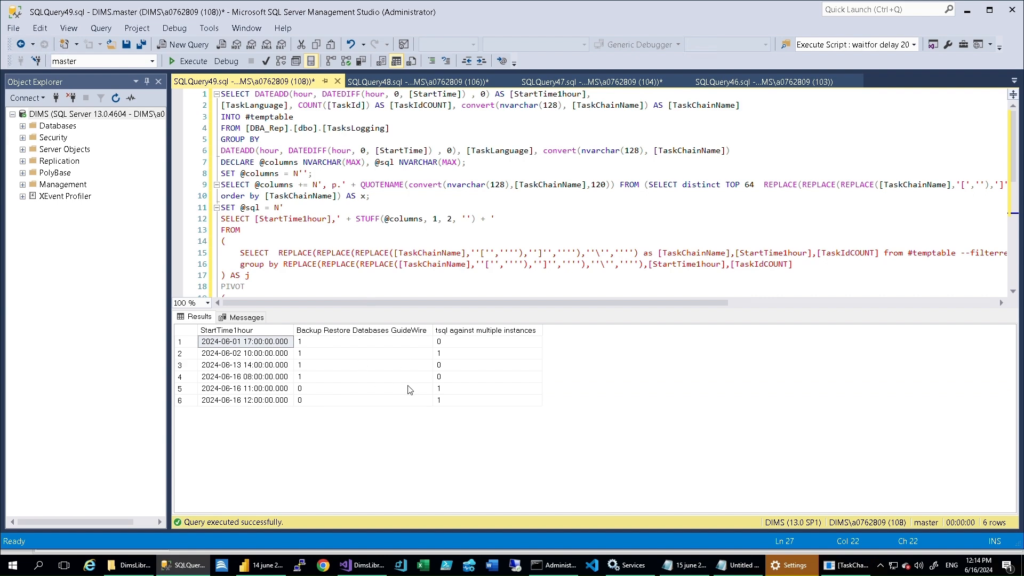
# - Return to DIMS and execute the "tsql against multiple instances" task chain once more
pyautogui.click(846, 564)
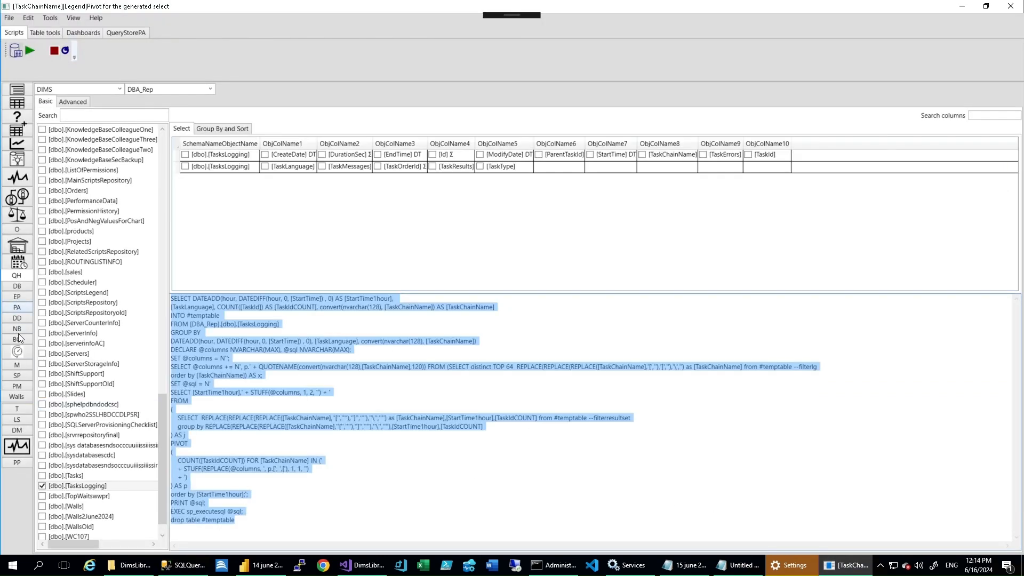
pyautogui.click(17, 407)
pyautogui.click(227, 156)
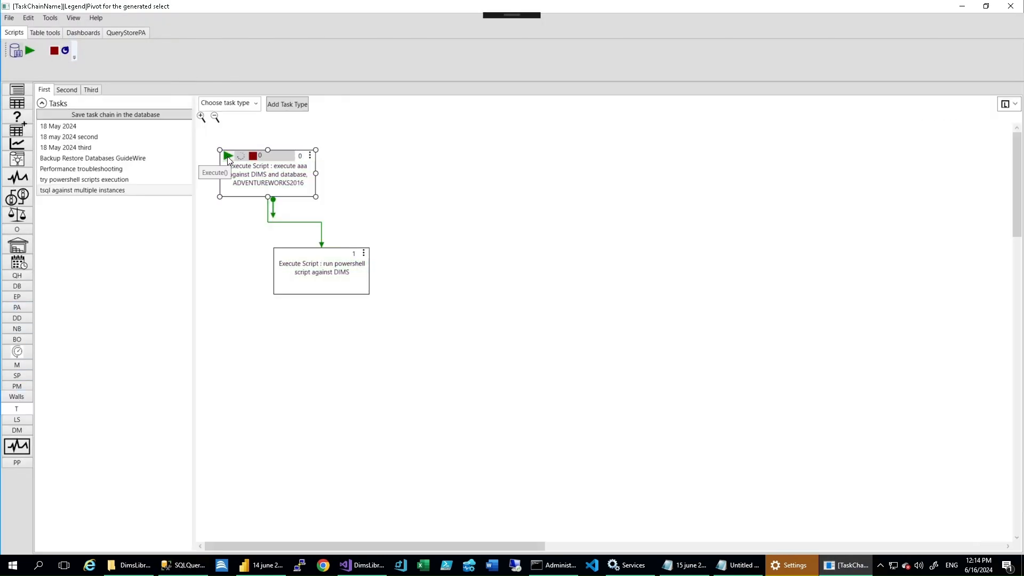
# - In SQL Server Management Studio, examine the pivot's COUNT aggregate and the latest-hour result for "tsql against multiple instances"
pyautogui.click(183, 565)
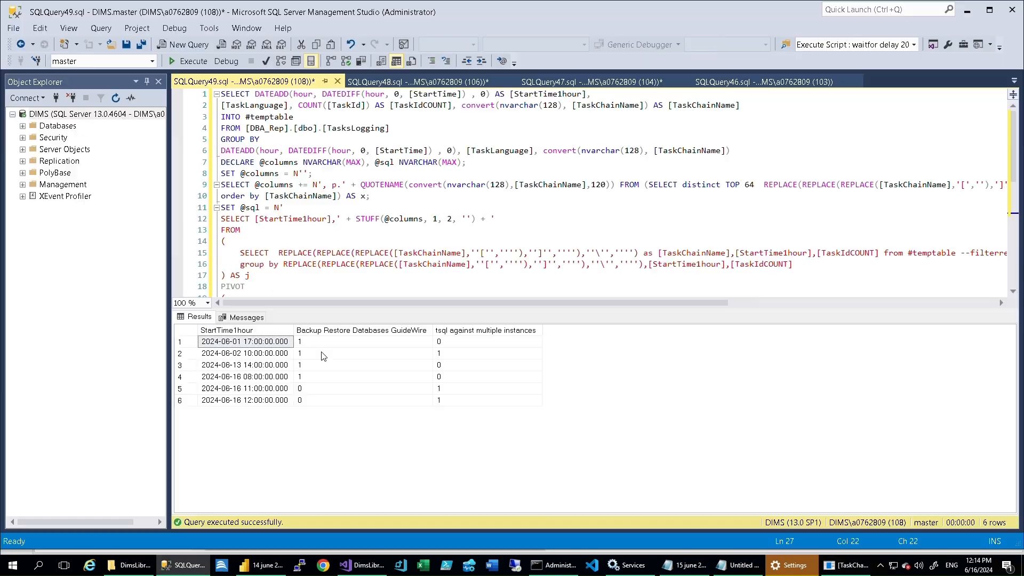
pyautogui.scroll(-3, 294, 211)
pyautogui.click(261, 207)
pyautogui.click(480, 400)
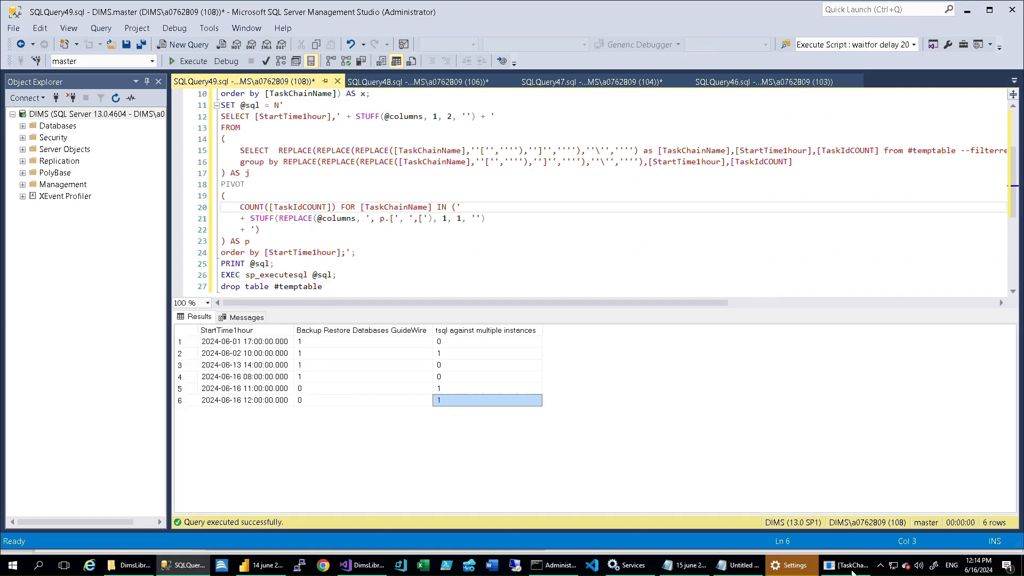
# - In the DIMS query helper, change the generated select's pivot value to the sum of TaskIdCOUNT
pyautogui.hotkey('alt', 'Tab')
pyautogui.click(16, 276)
pyautogui.rightClick(97, 485)
pyautogui.moveTo(137, 539)
pyautogui.moveTo(72, 536)
pyautogui.moveTo(151, 511)
pyautogui.click(42, 507)
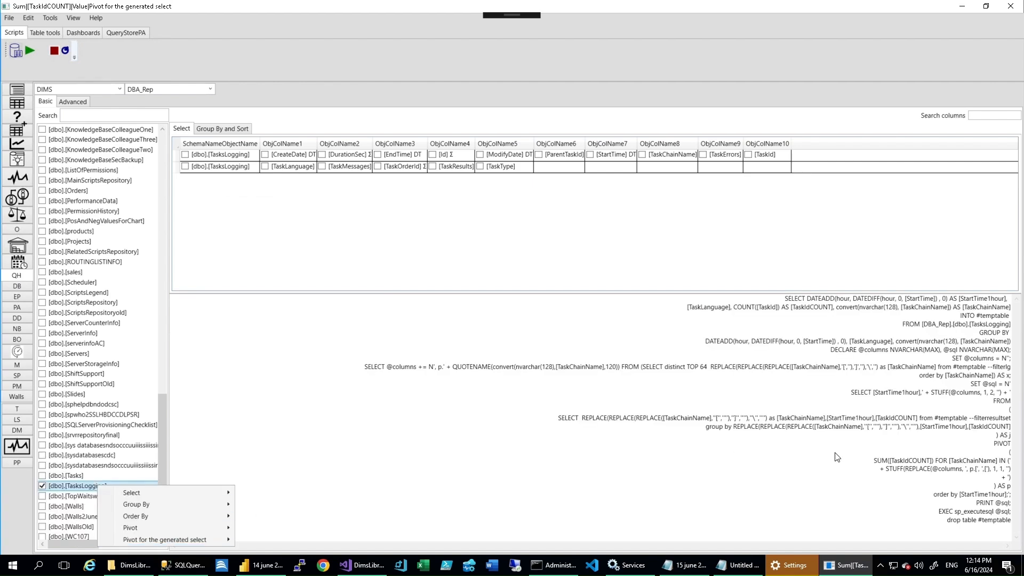
# - Copy the TaskChainName sum pivot into a new SQL Server Management Studio query, execute it and select the latest-hour "tsql against multiple instances" cell
pyautogui.hotkey('ctrl', 'a')
pyautogui.hotkey('ctrl', 'c')
pyautogui.click(185, 564)
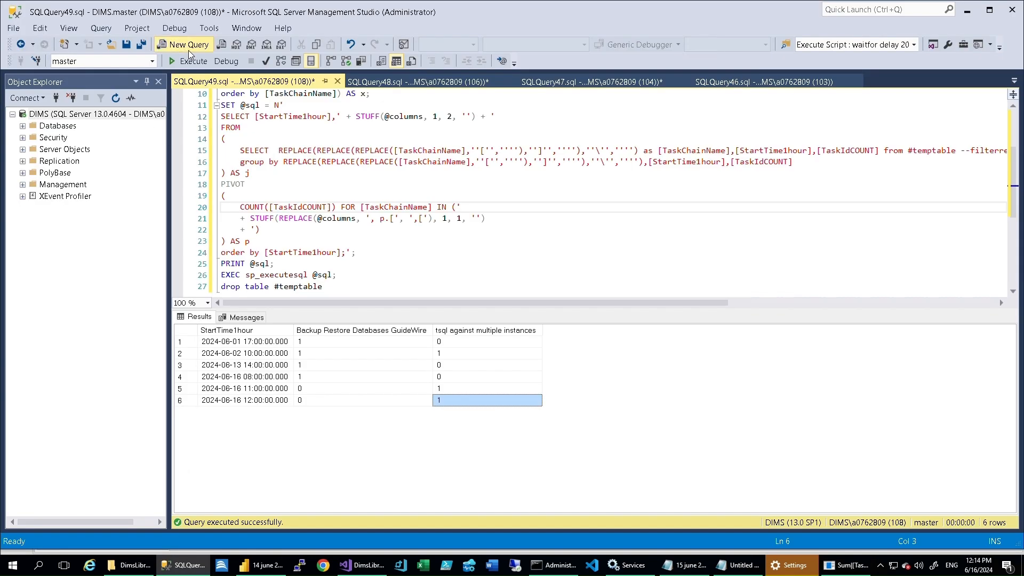
pyautogui.click(186, 45)
pyautogui.hotkey('ctrl', 'v')
pyautogui.click(188, 62)
pyautogui.click(450, 403)
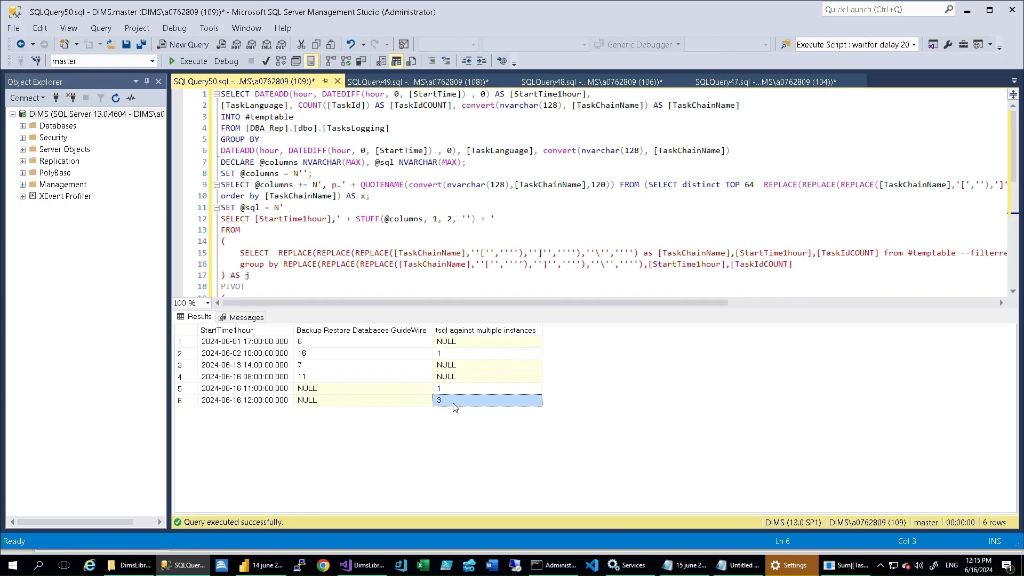